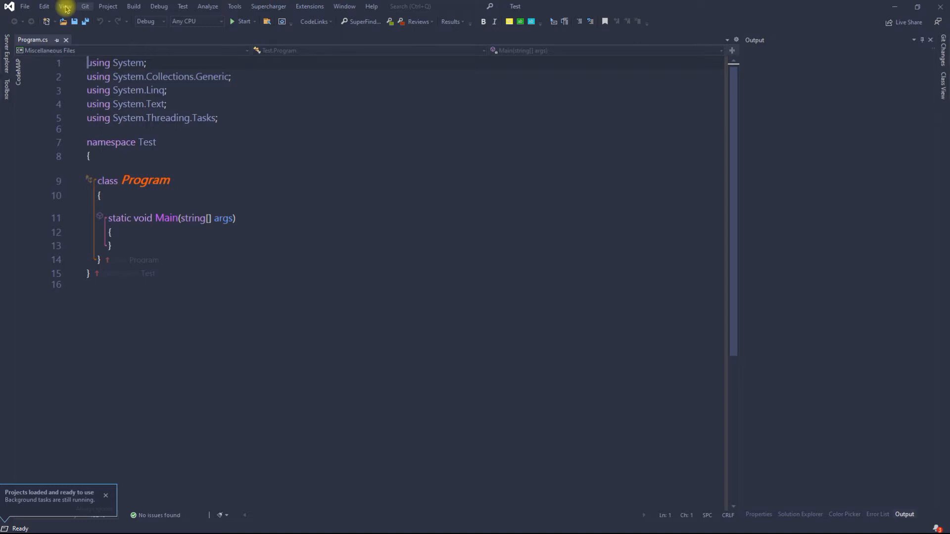
Open the Manage Extensions window and reposition it over the code editor.
left_click(184, 8)
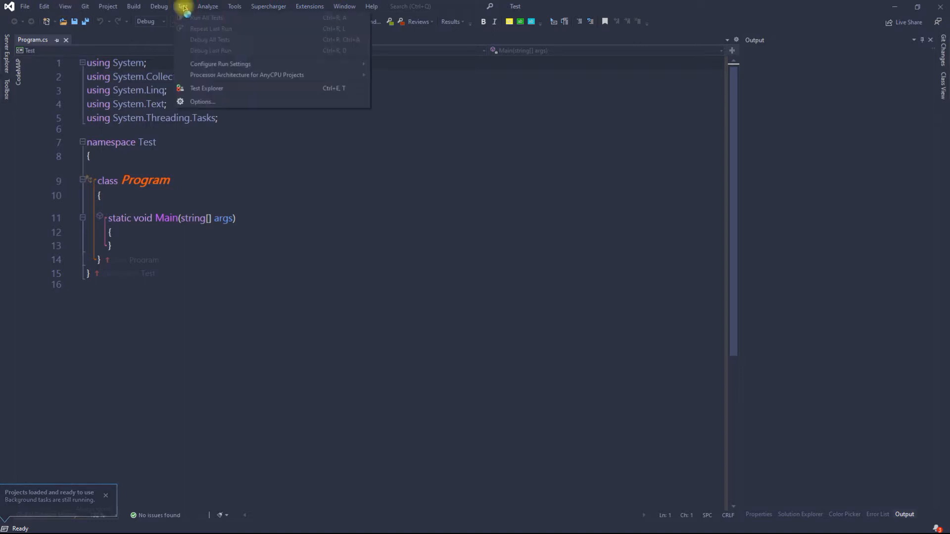
left_click(309, 6)
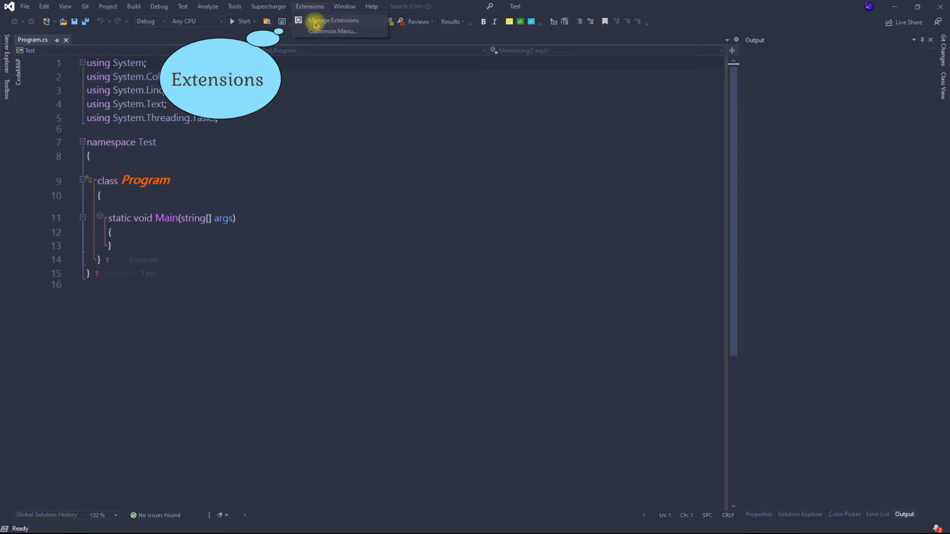
left_click(320, 20)
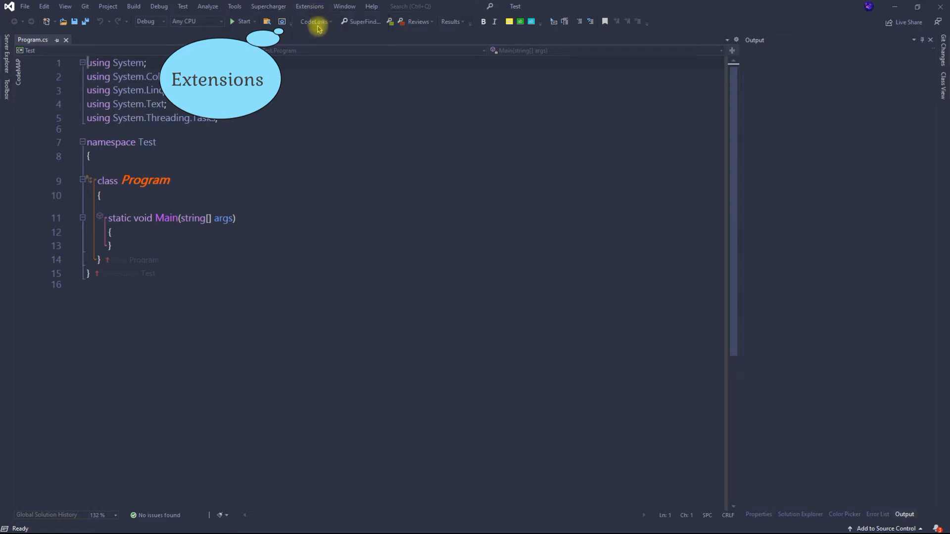
left_click_drag(411, 116, 415, 89)
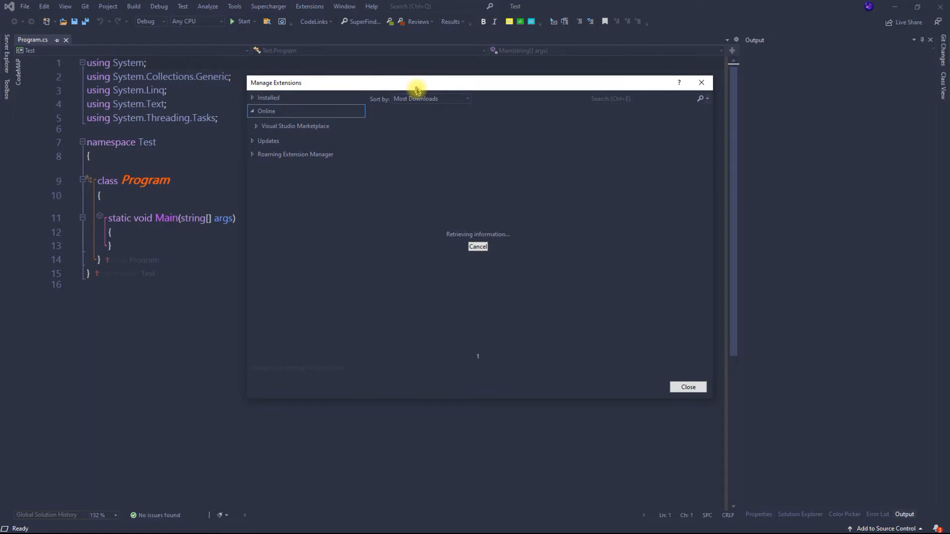
left_click_drag(415, 90, 415, 97)
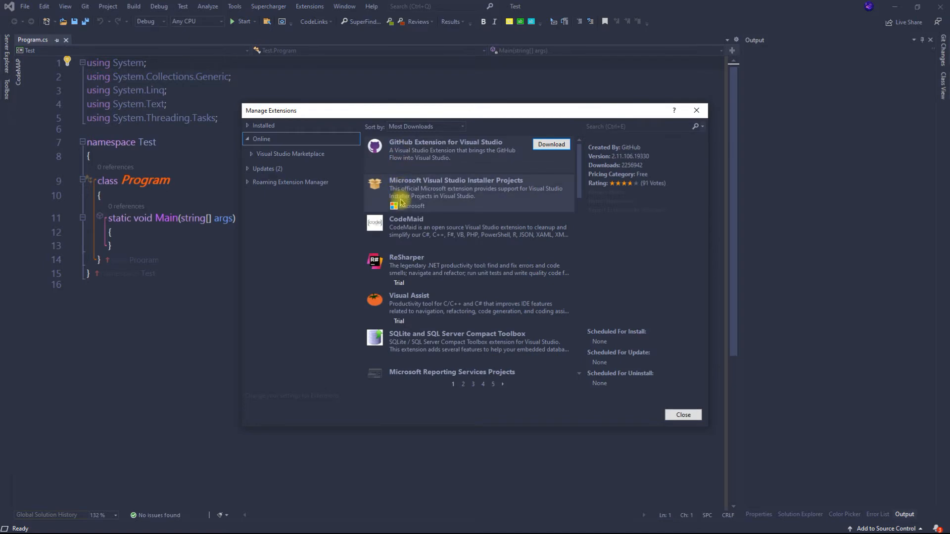
Browse the online extensions sorted by Most Downloads.
scroll(399, 198, "down", 1)
scroll(399, 188, "up", 1)
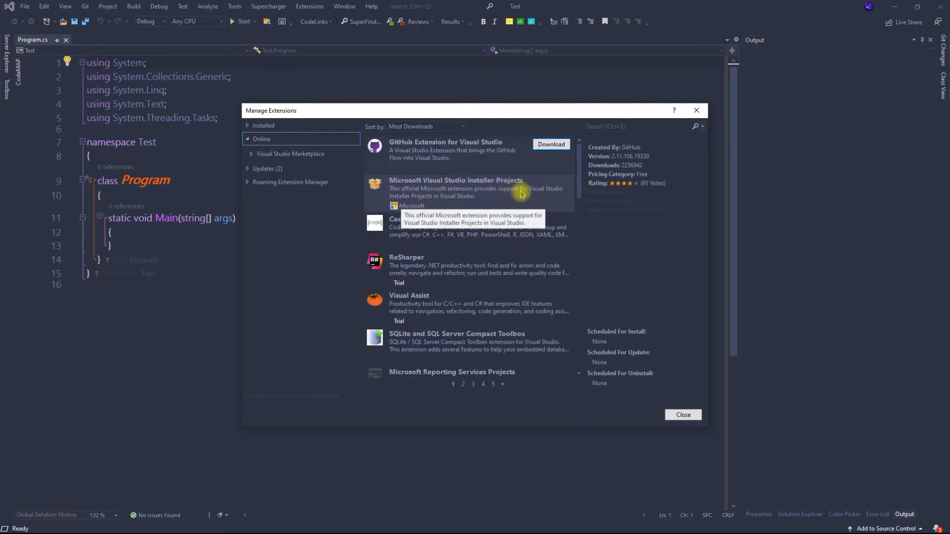
scroll(490, 330, "down", 2)
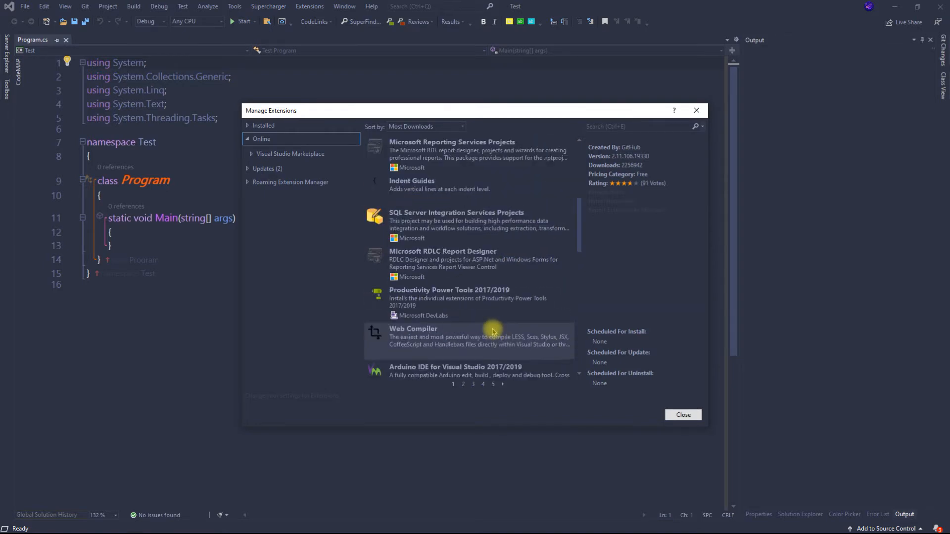
scroll(499, 332, "down", 1)
scroll(499, 332, "down", 2)
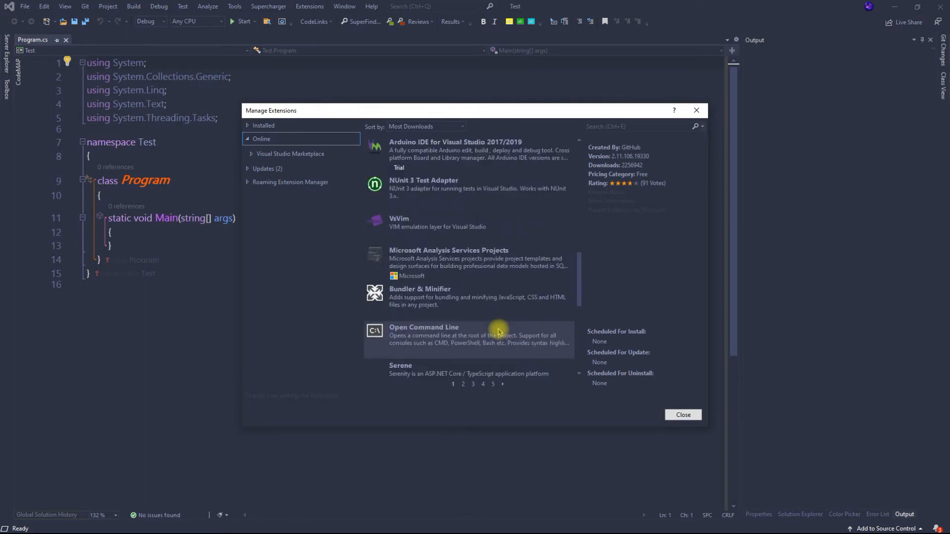
scroll(499, 332, "up", 1)
scroll(498, 332, "up", 4)
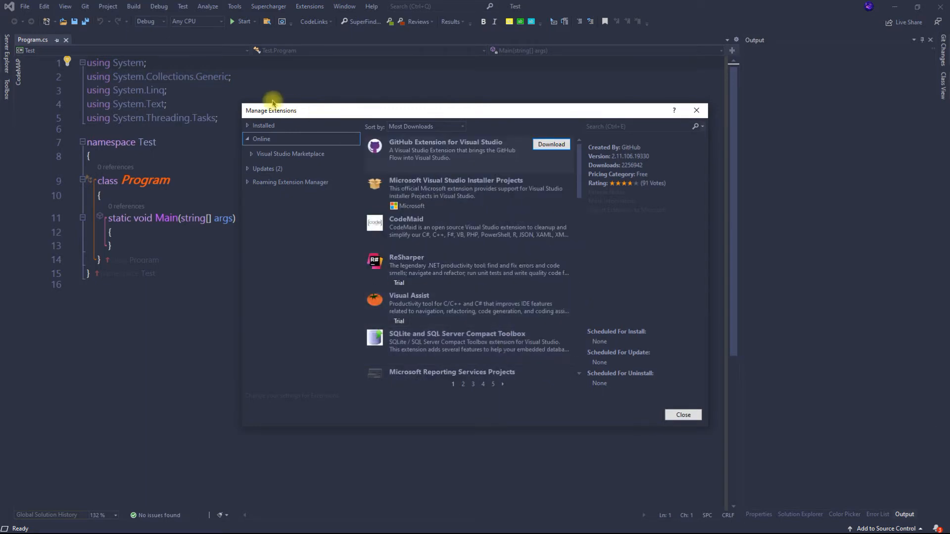
Look through the Installed, Online, Updates and Roaming Extension Manager categories.
left_click(246, 125)
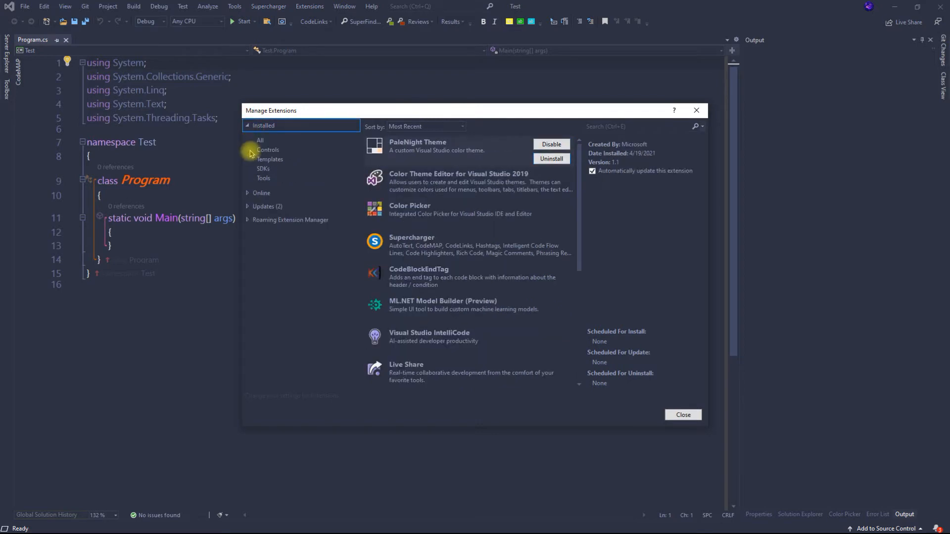
left_click(255, 194)
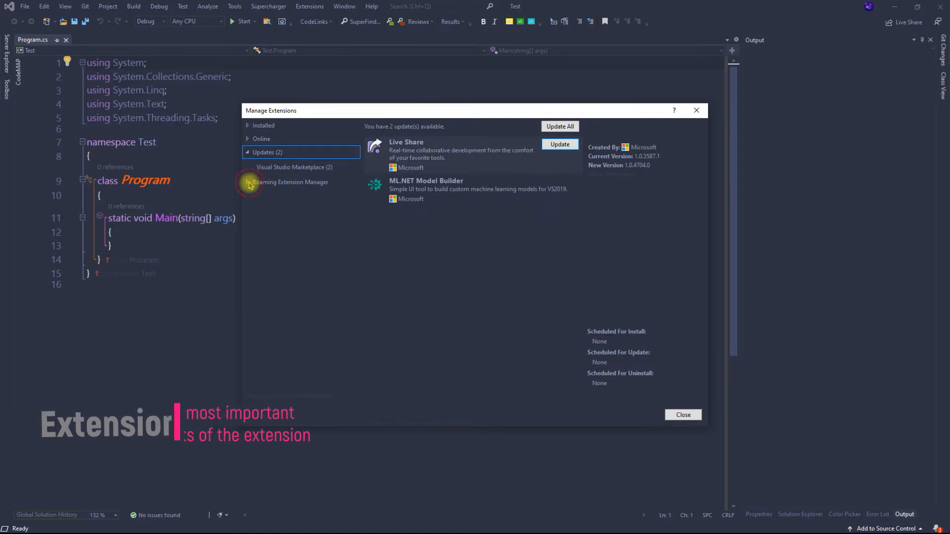
left_click(250, 183)
Review the installed extensions, select Color Theme Editor for Visual Studio 2019 and dismiss the Windows license notice.
left_click(249, 127)
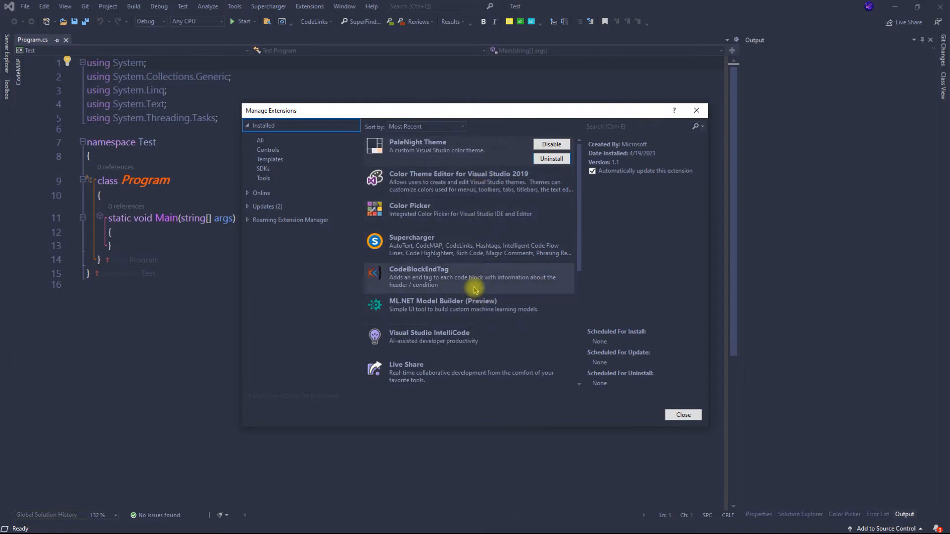
scroll(475, 290, "down", 3)
scroll(477, 289, "up", 3)
scroll(483, 291, "down", 3)
scroll(484, 287, "up", 3)
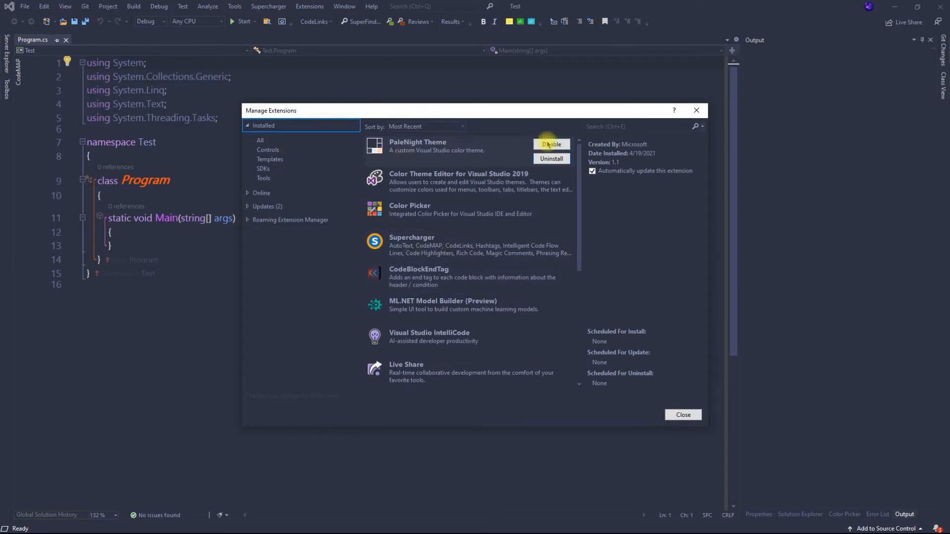
left_click(552, 175)
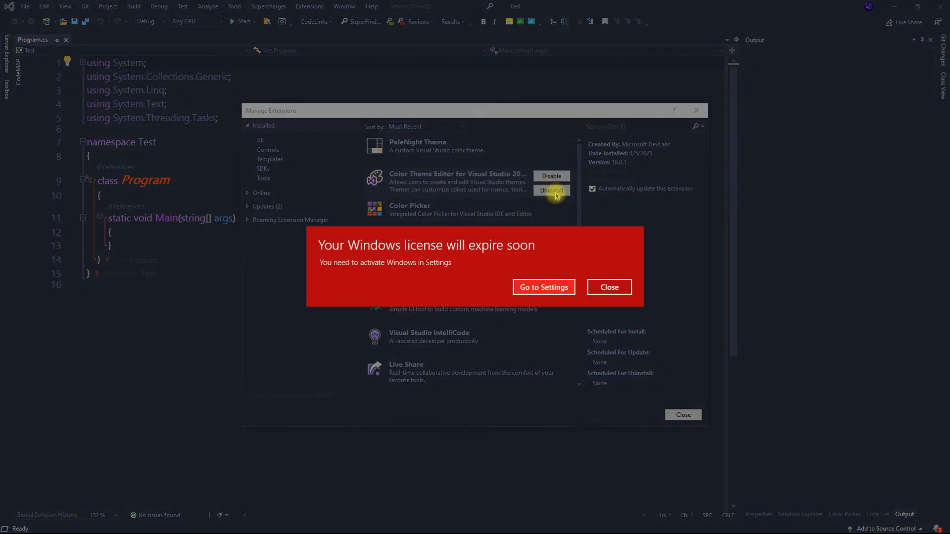
left_click(609, 287)
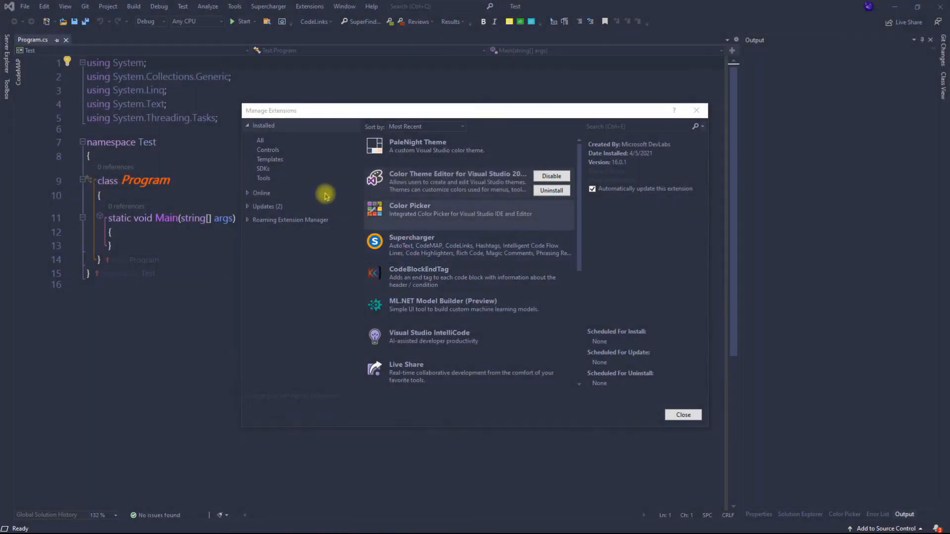
View the online entries for GitHub Extension for Visual Studio and Microsoft Visual Studio Installer Projects, and close the extension manager.
left_click(254, 193)
left_click(284, 153)
left_click(275, 141)
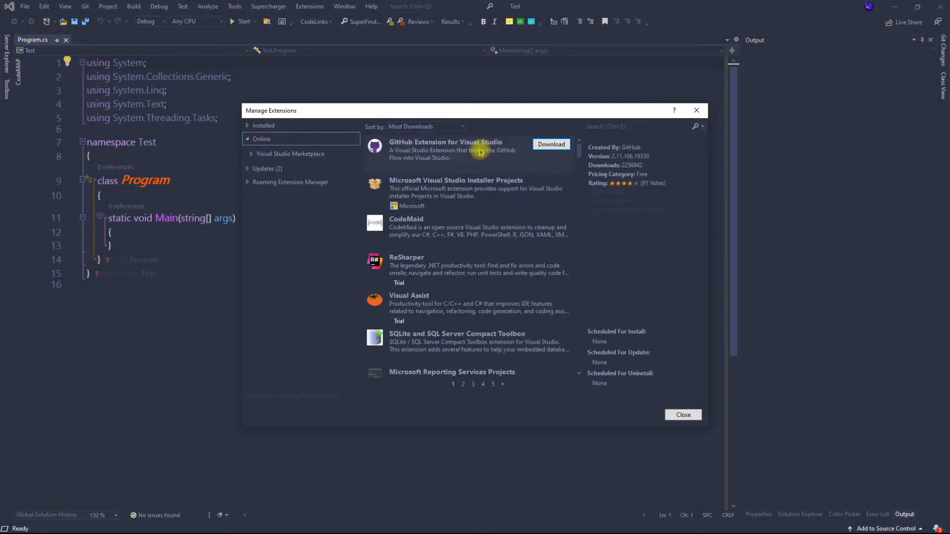
left_click(477, 184)
left_click(543, 166)
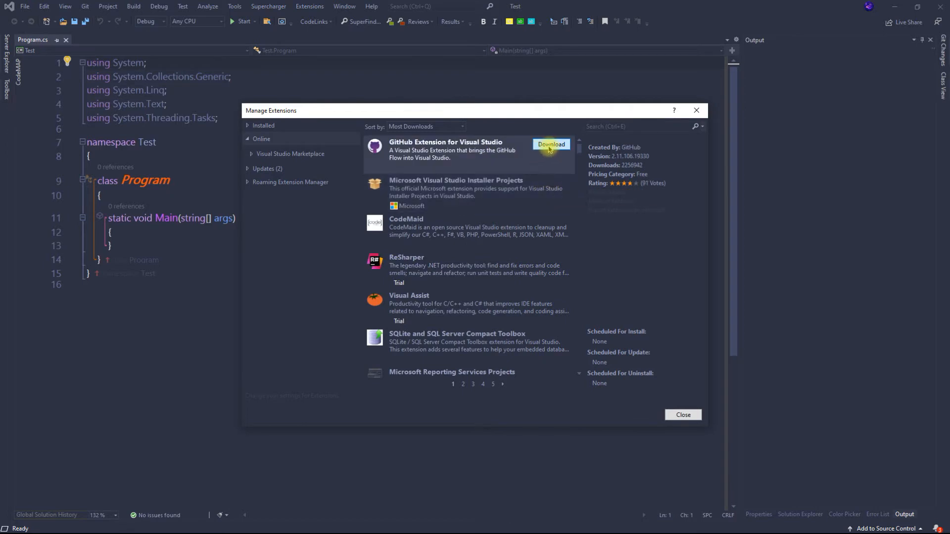
left_click(504, 194)
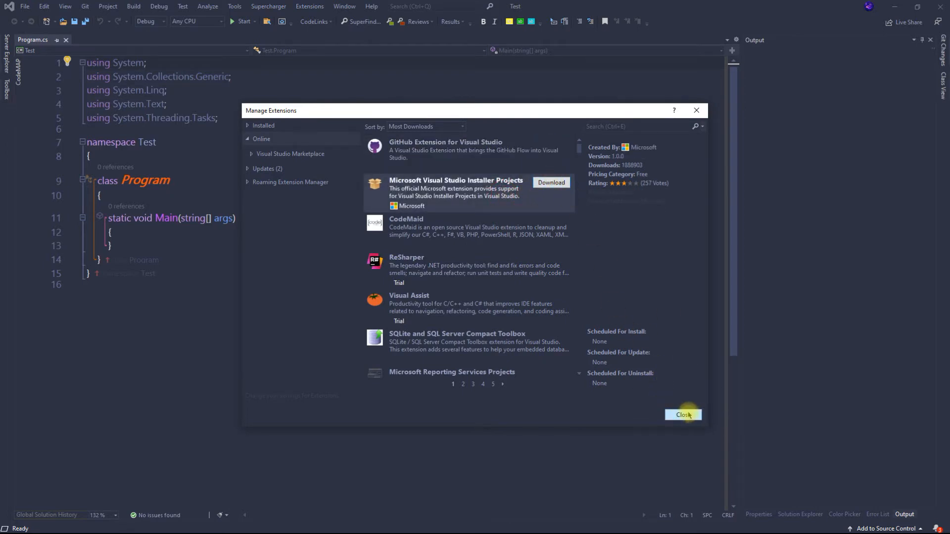
left_click(686, 415)
Change the color theme to Tan in the general environment options and apply it.
left_click(233, 6)
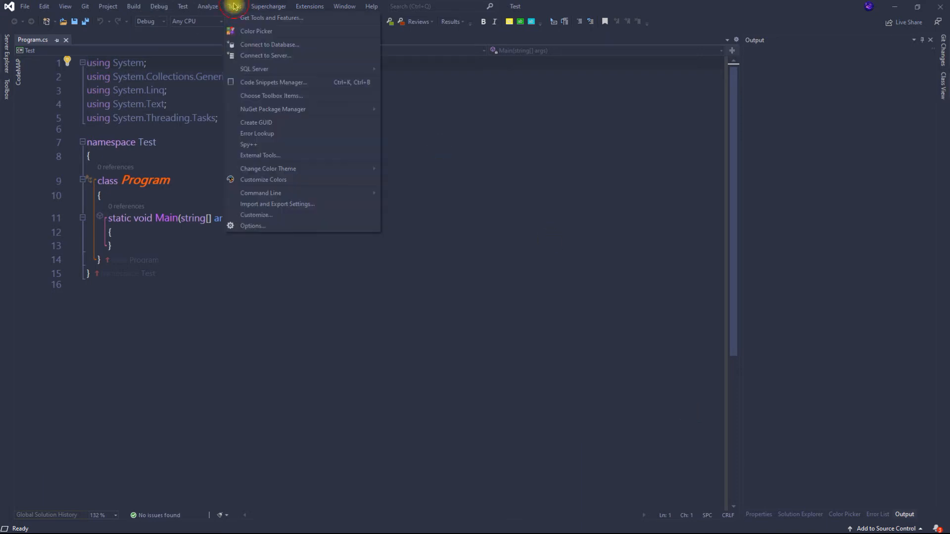
left_click(268, 226)
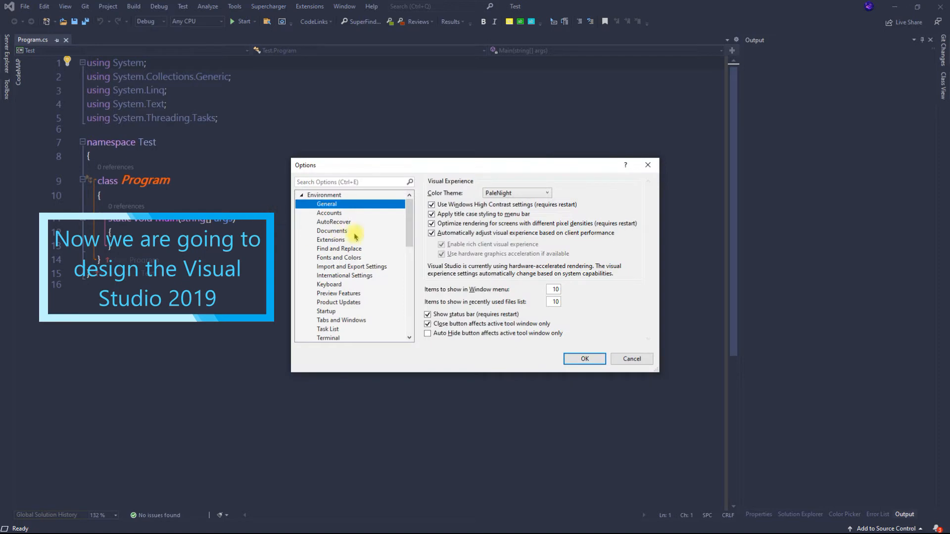
left_click(328, 197)
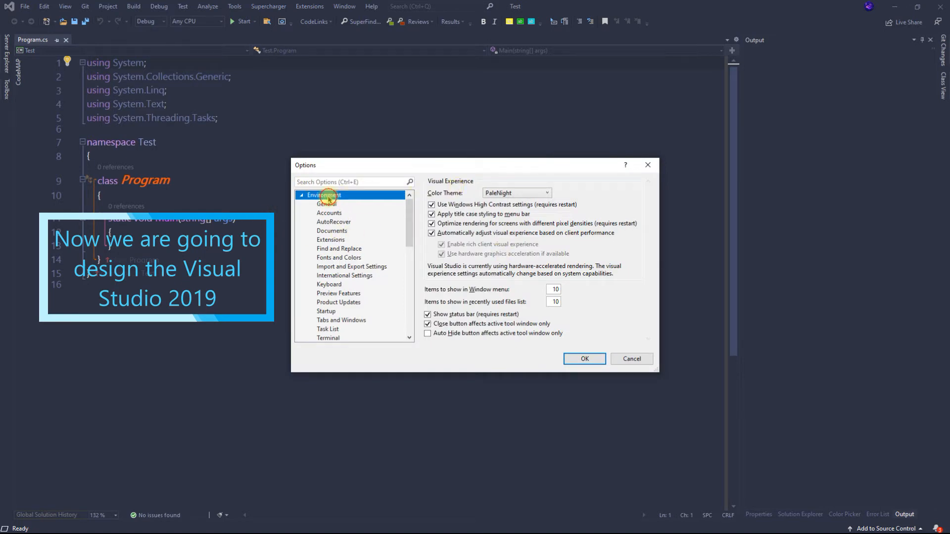
left_click(302, 196)
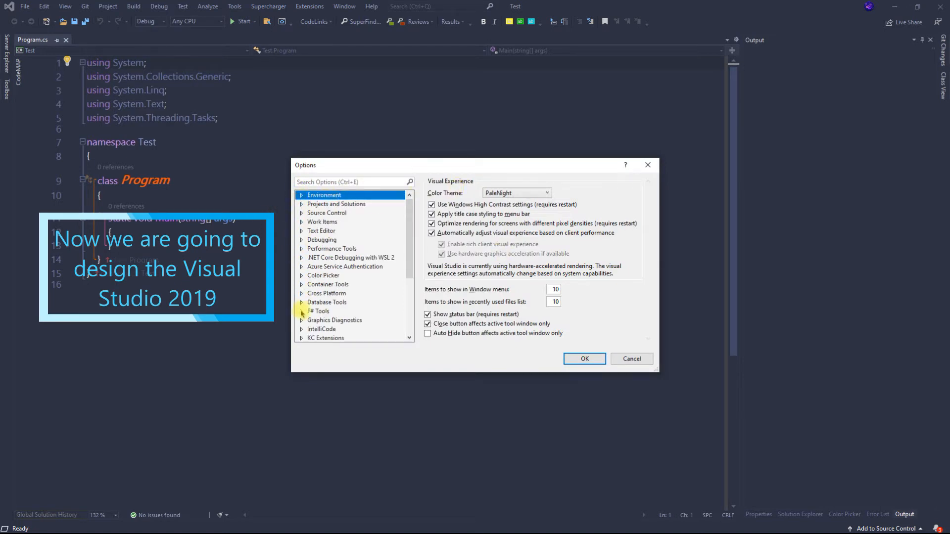
left_click(302, 196)
left_click(318, 205)
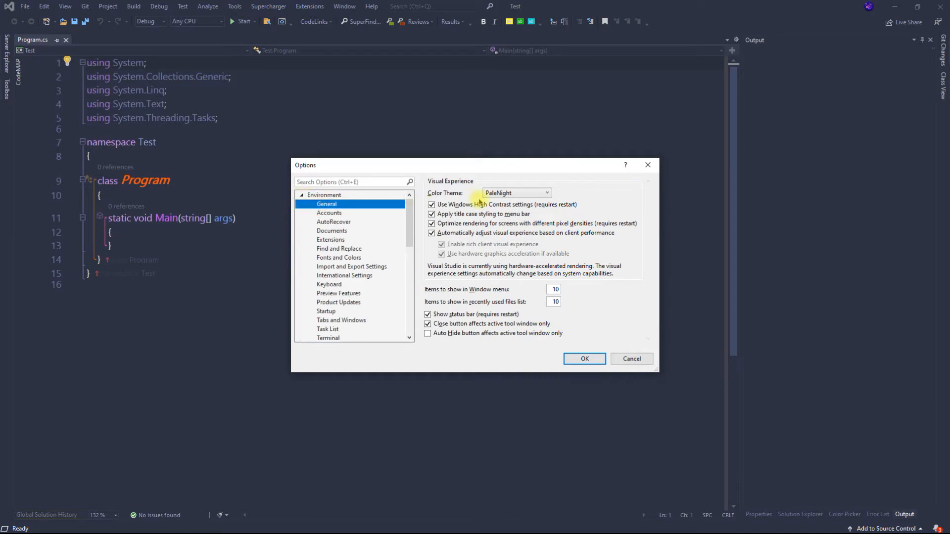
left_click(501, 194)
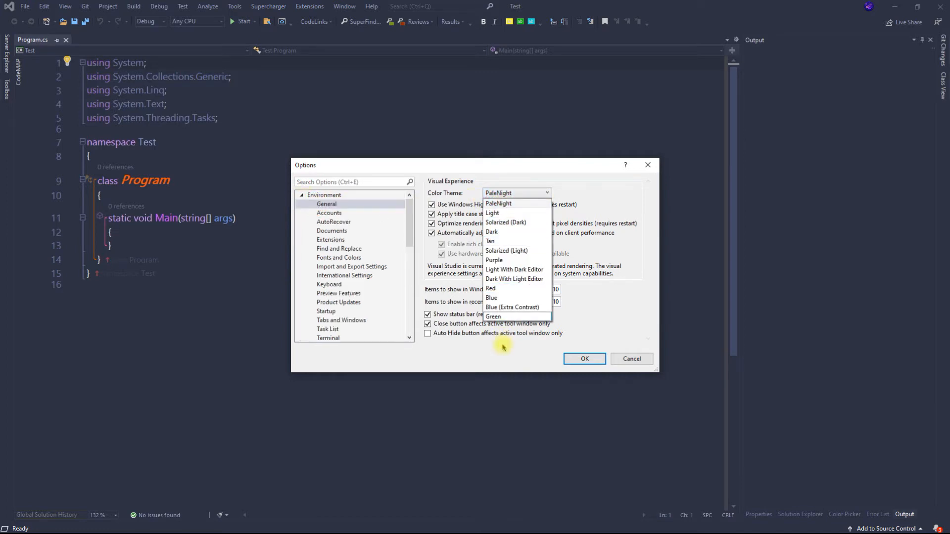
left_click(509, 245)
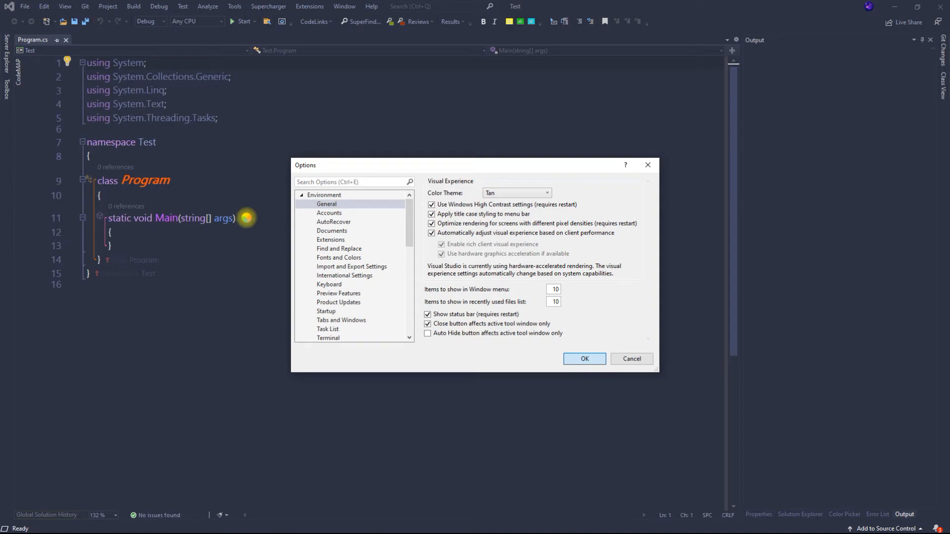
key("Return")
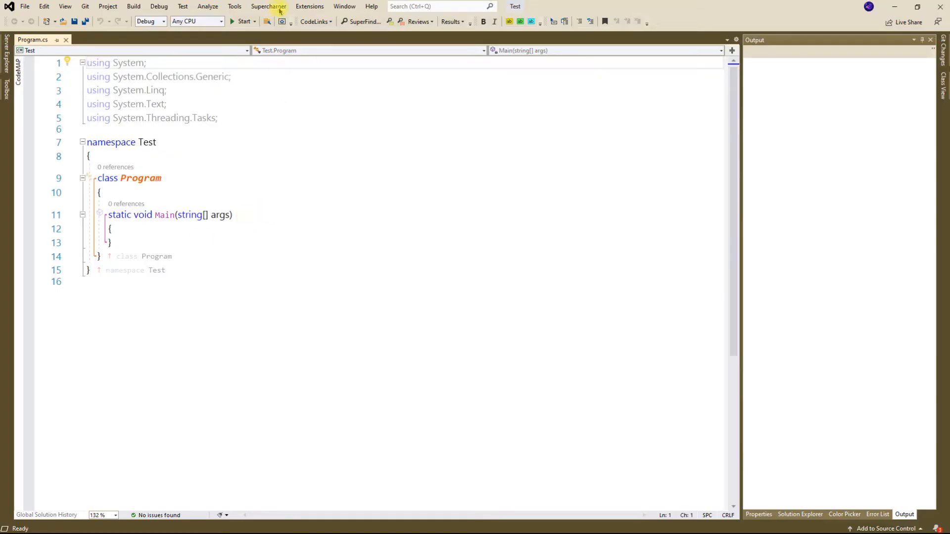
left_click(311, 7)
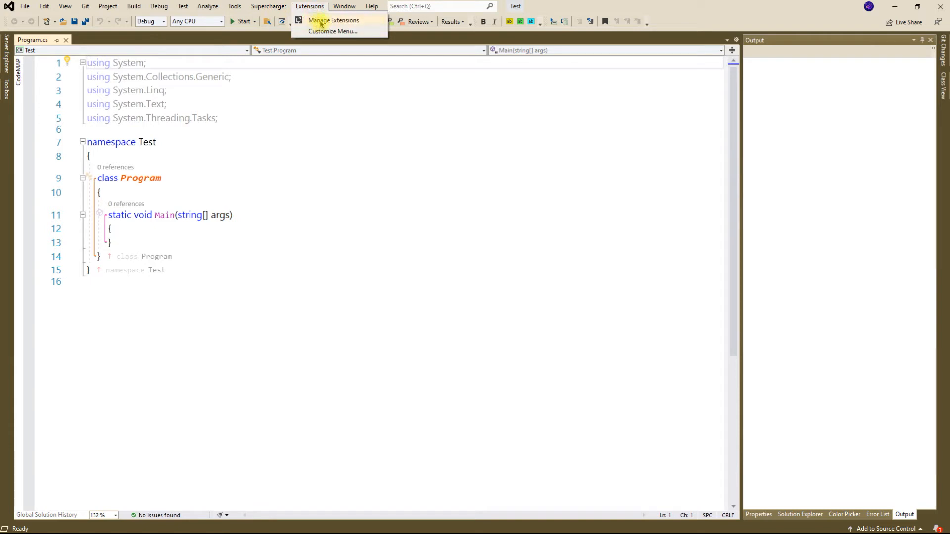
left_click(320, 22)
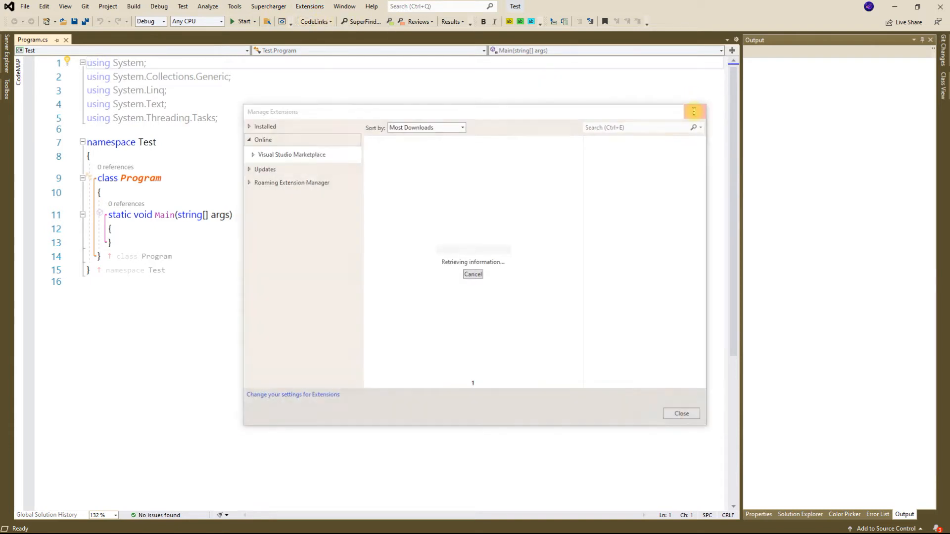
left_click(695, 112)
Set the color theme to PaleNight in the general environment options and apply it.
left_click(233, 7)
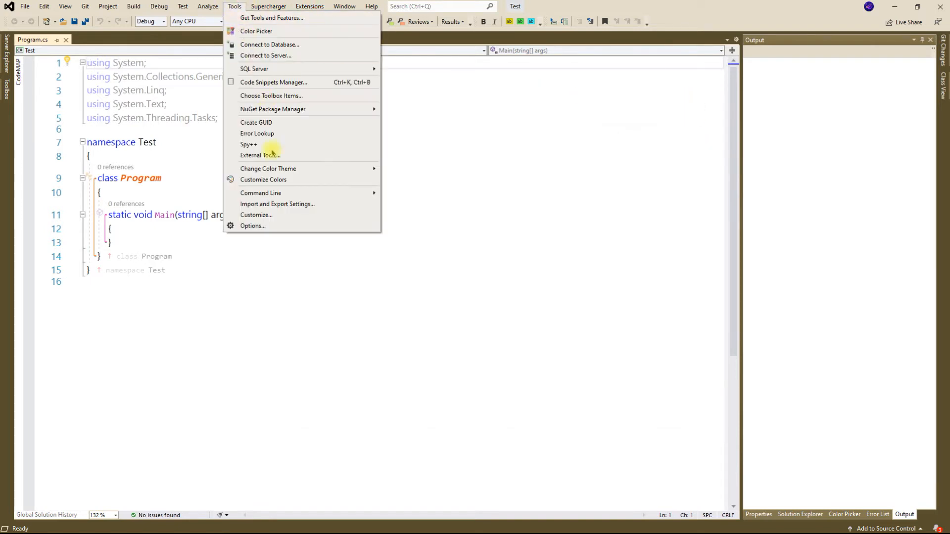
left_click(271, 222)
left_click(536, 193)
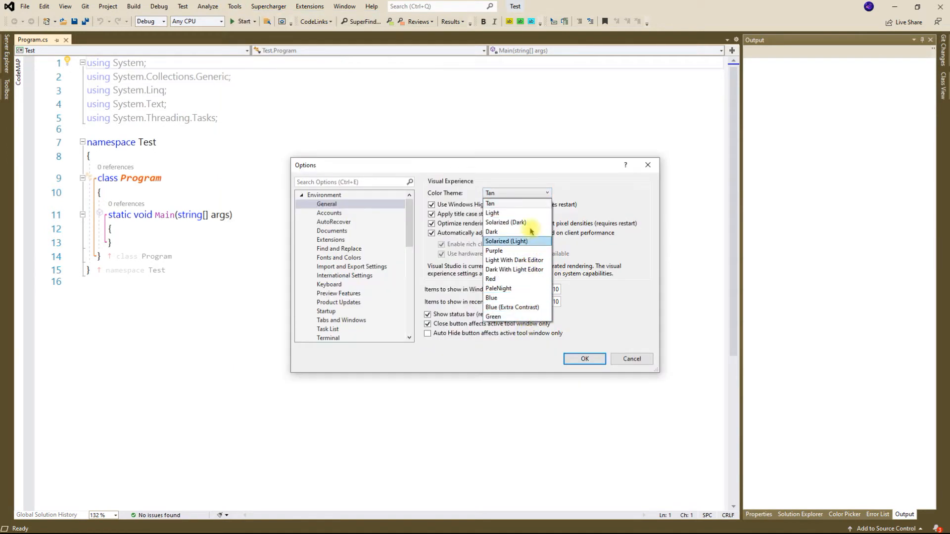
left_click(526, 289)
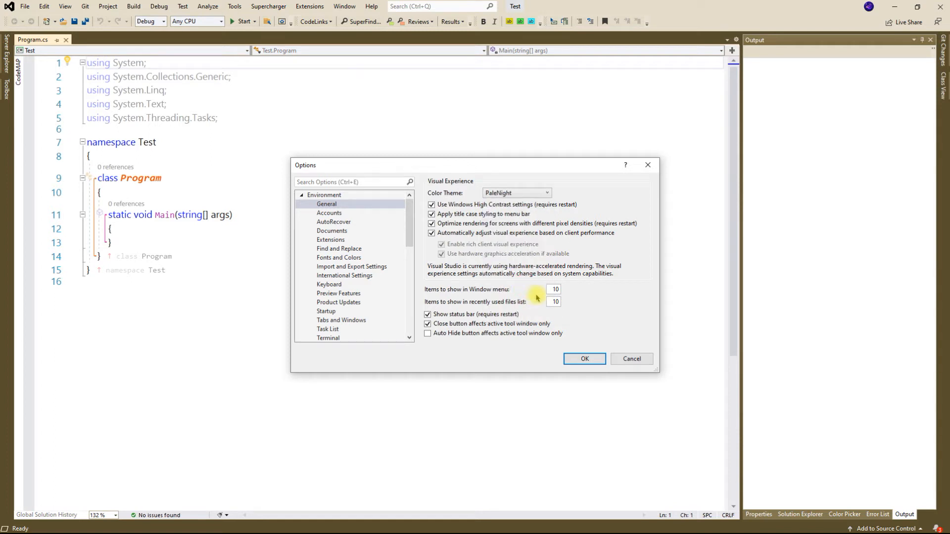
left_click(596, 359)
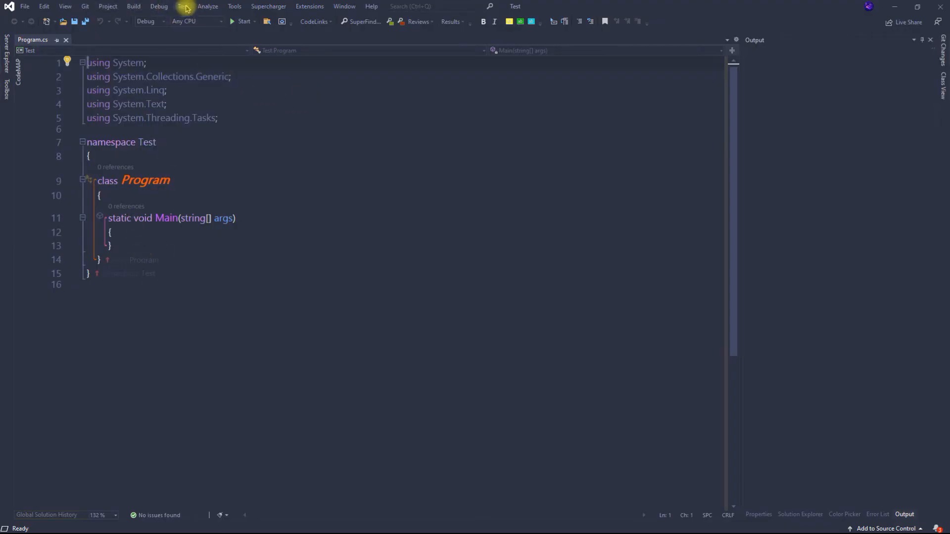
Open the Options dialog and view the Task List and Startup pages of the Environment settings.
left_click(233, 6)
left_click(252, 225)
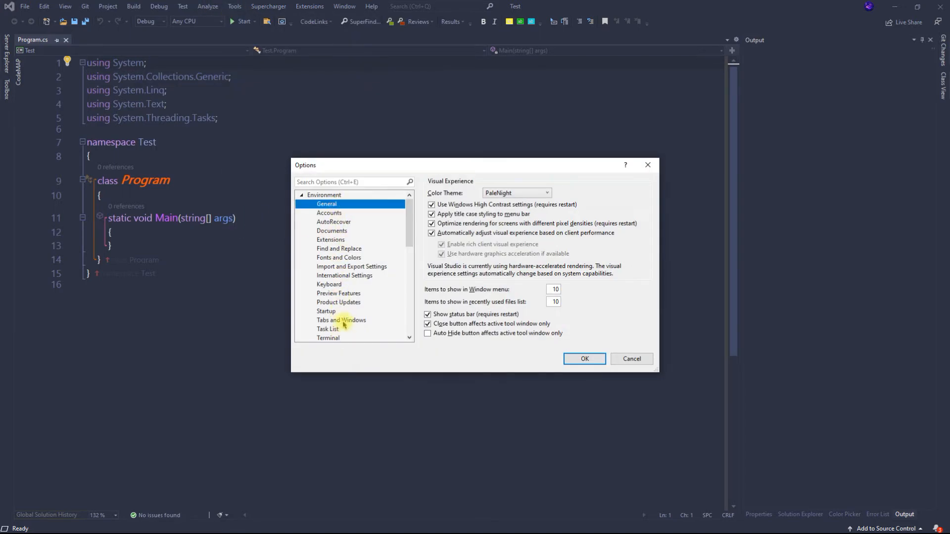
scroll(344, 323, "down", 1)
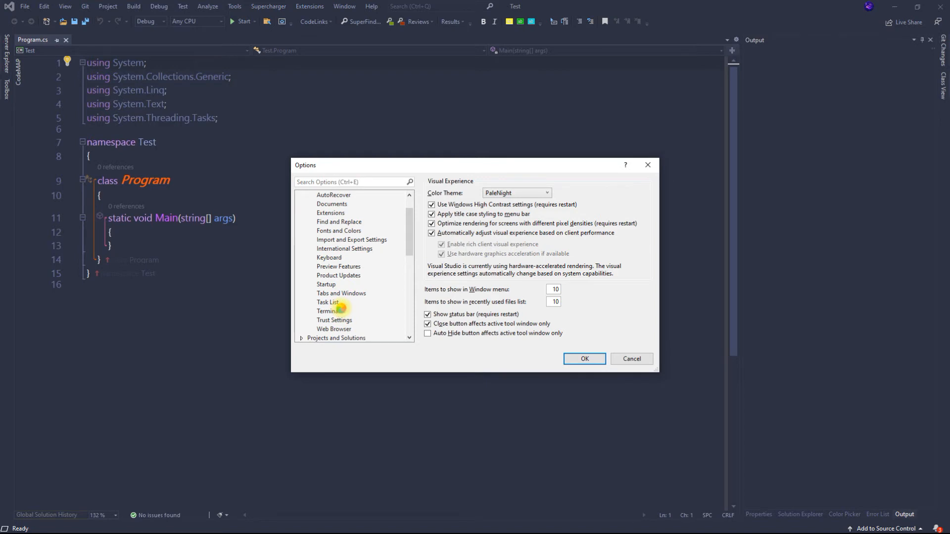
left_click(341, 311)
left_click(339, 302)
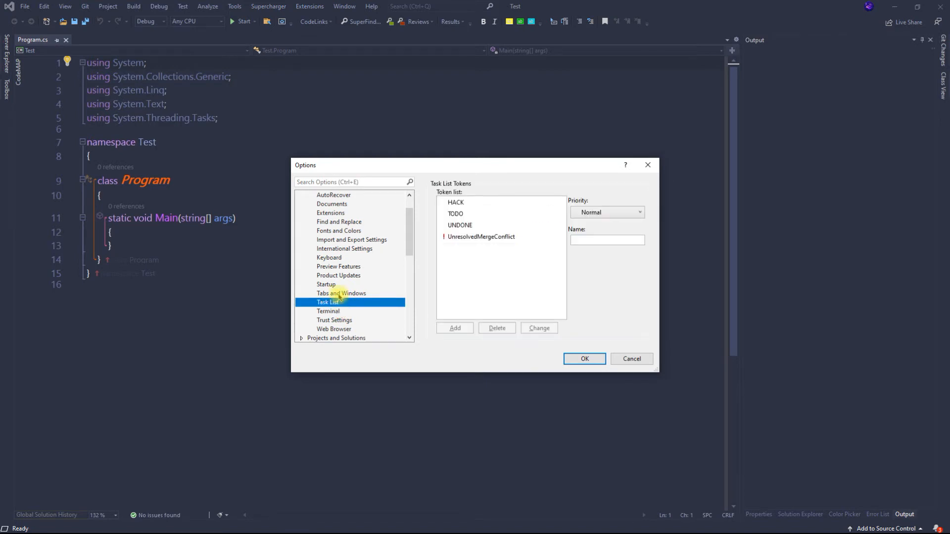
left_click(339, 286)
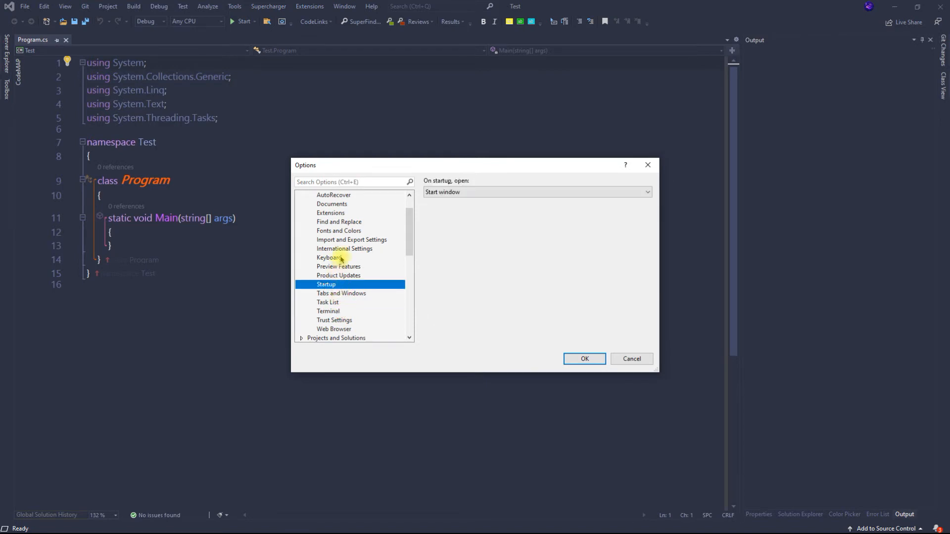
Show the Fonts and Colors options, enlarge the Options dialog and browse the display items for the Text Editor.
left_click(352, 231)
scroll(456, 254, "down", 10)
left_click_drag(491, 338, 619, 335)
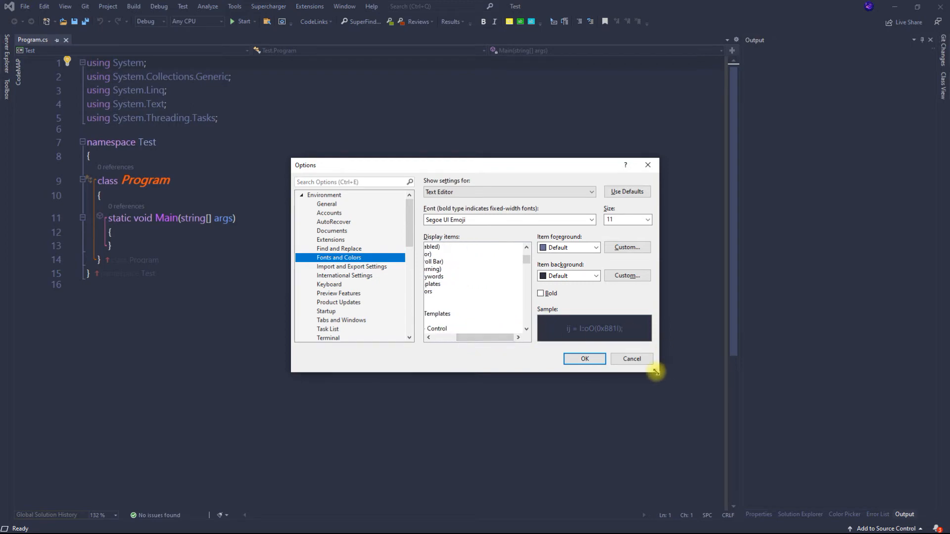
left_click_drag(656, 372, 711, 418)
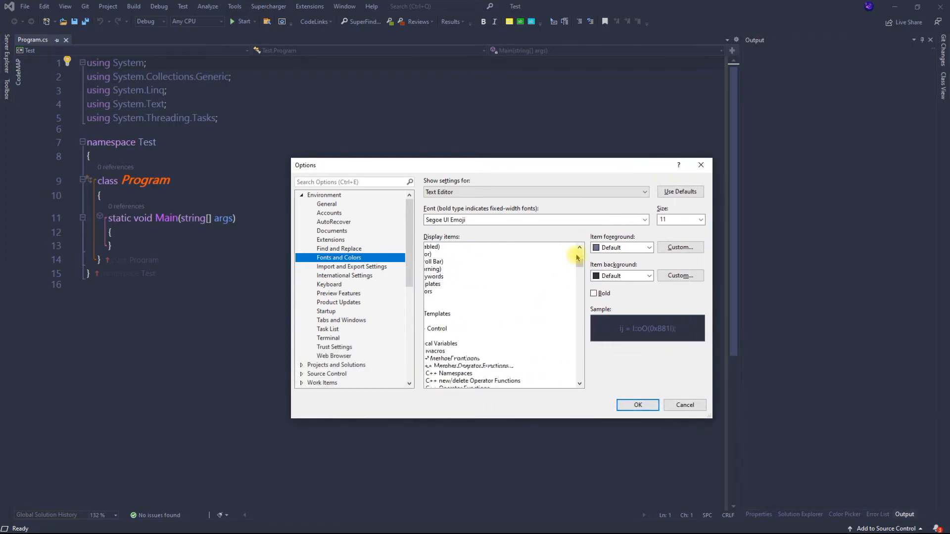
mouse_move(579, 266)
left_mouse_down()
mouse_move(580, 373)
mouse_move(579, 252)
left_mouse_up()
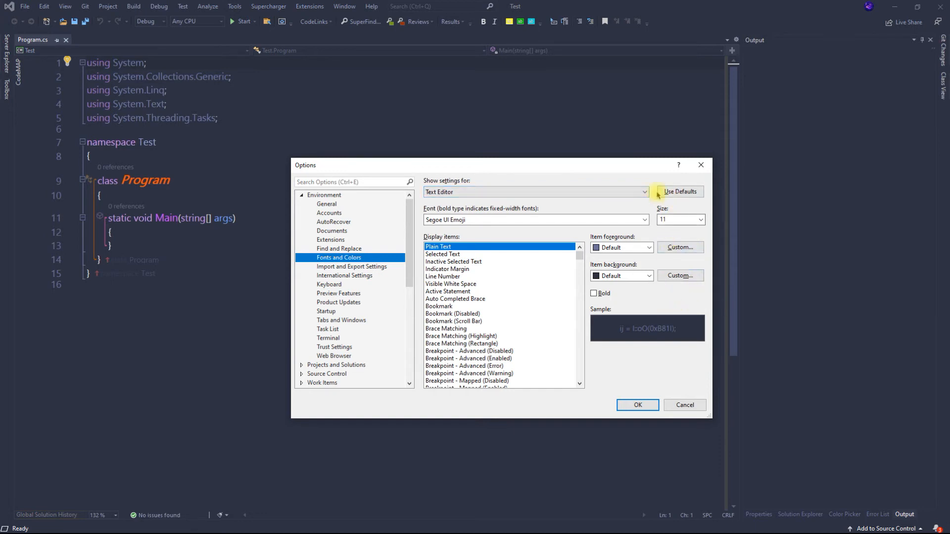
Review which windows and editors can have their own font and color settings, keep Text Editor selected, and close the Options dialog.
left_click(603, 192)
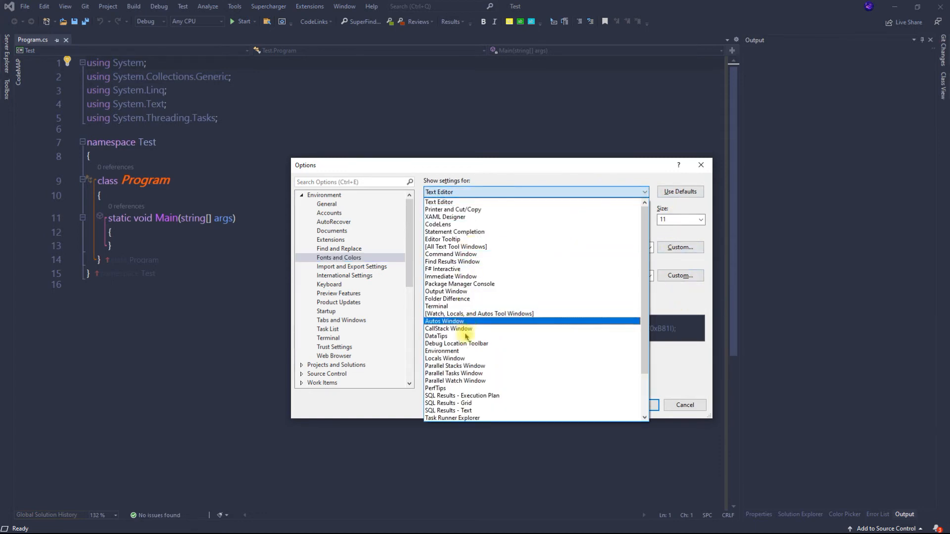
scroll(470, 382, "down", 3)
scroll(479, 379, "up", 3)
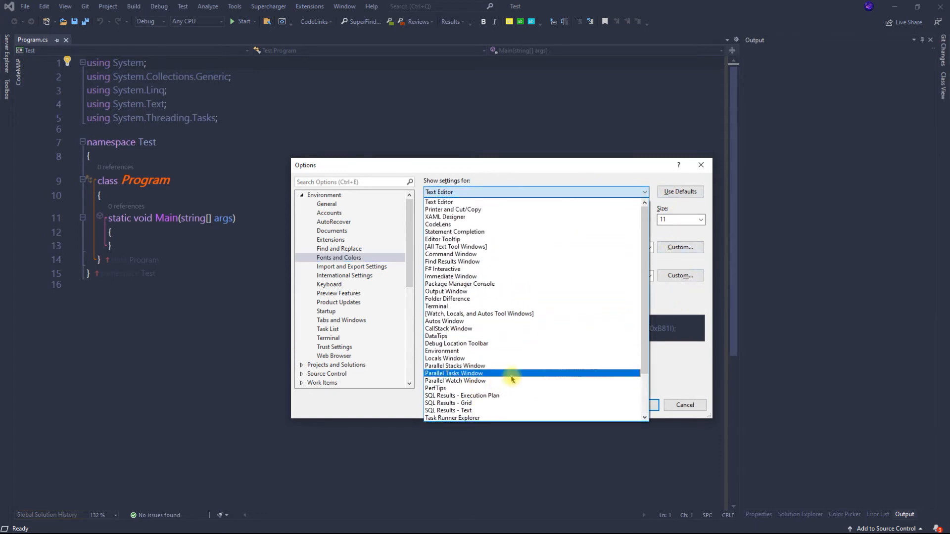
left_click(692, 397)
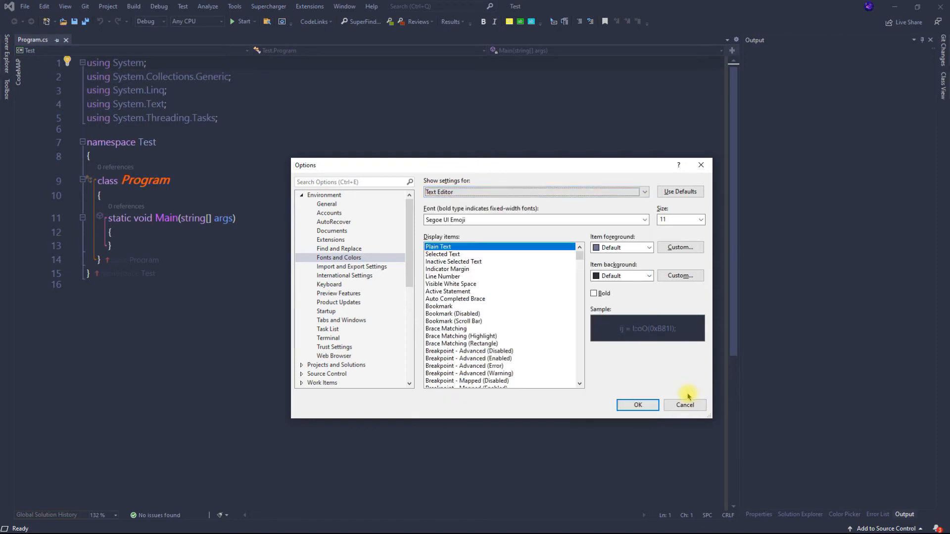
left_click(631, 404)
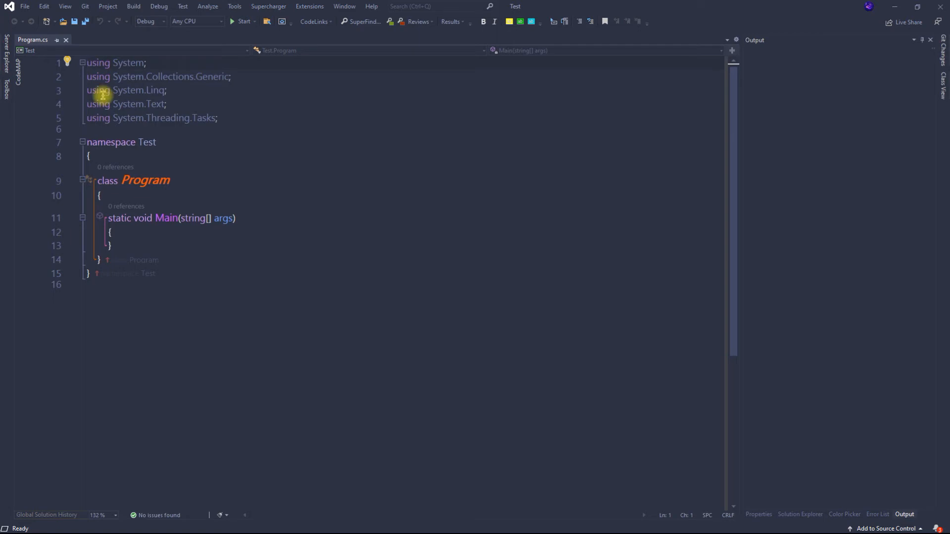
Open the Toolbox and collapse its General group.
left_click(7, 89)
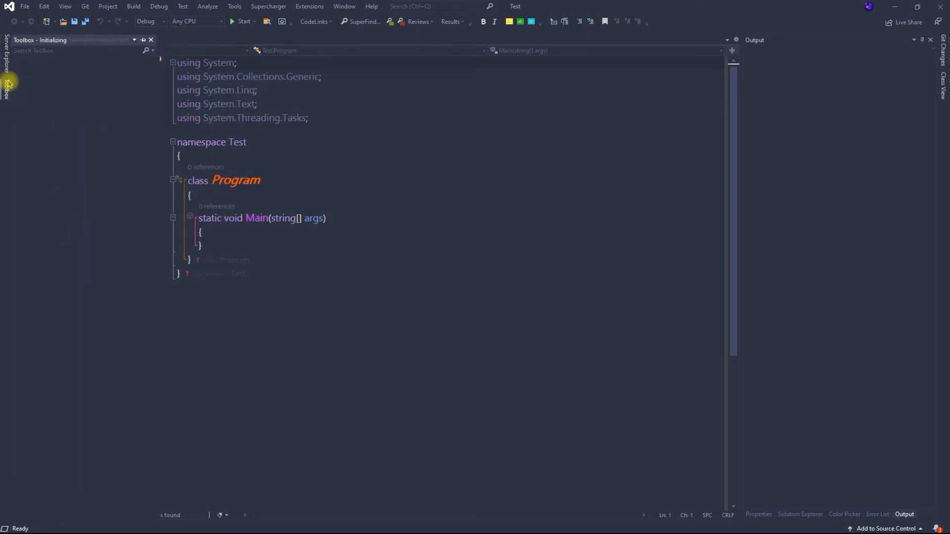
right_click(58, 259)
left_click(328, 287)
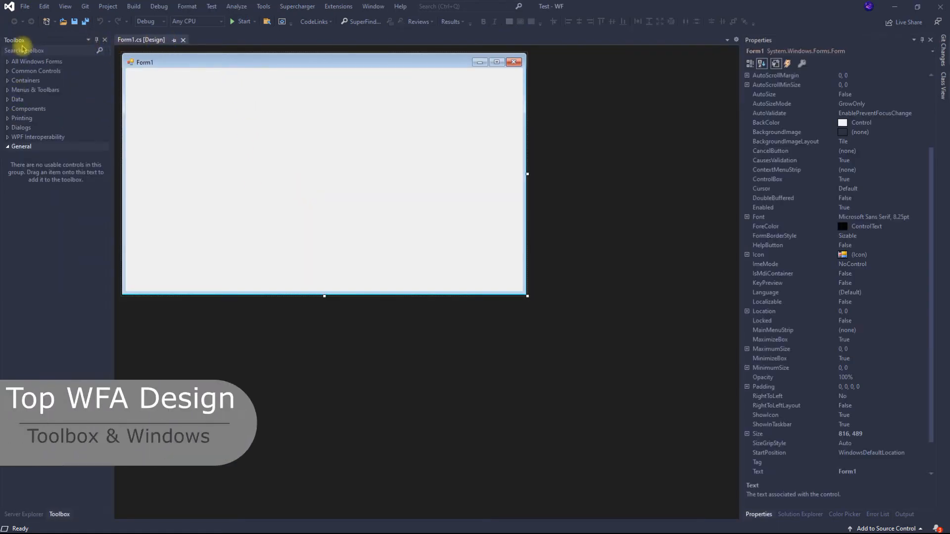
left_click(7, 148)
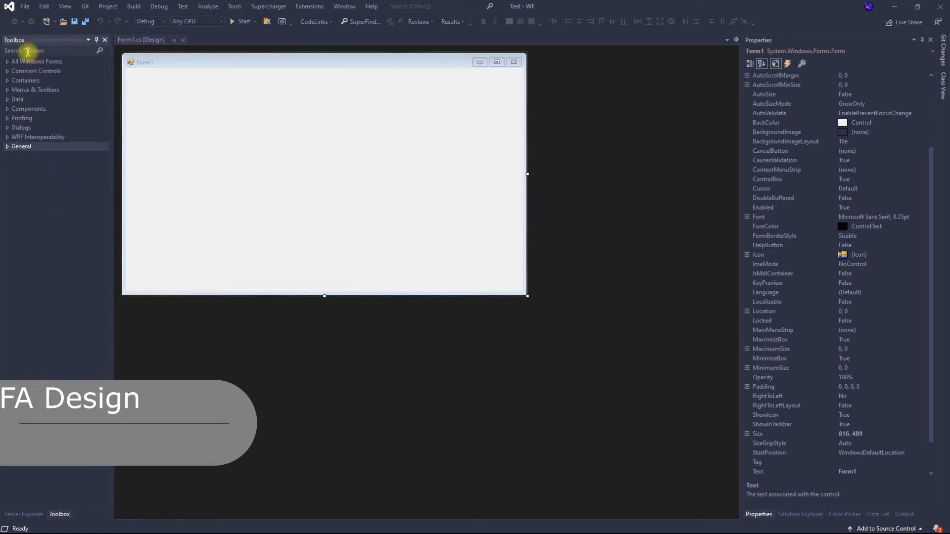
Try docking the Toolbox and the Properties window group below the form designer, and return them to either side of it.
left_click_drag(40, 39, 374, 303)
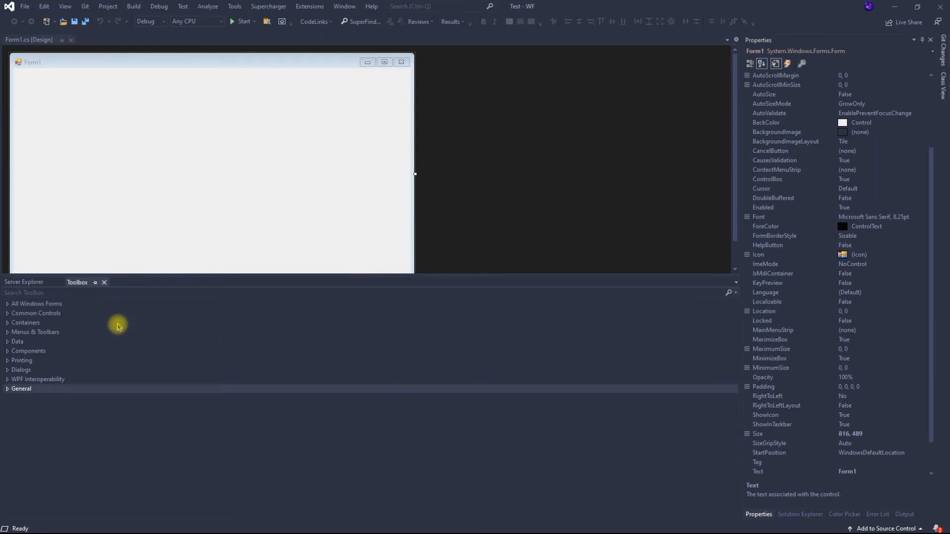
left_click_drag(791, 39, 169, 283)
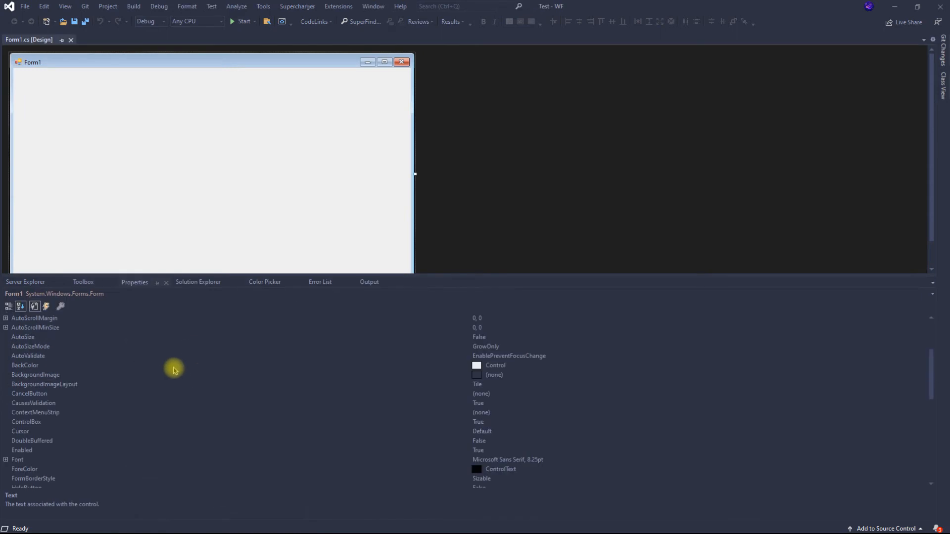
left_click(133, 283)
left_click_drag(133, 286, 506, 153)
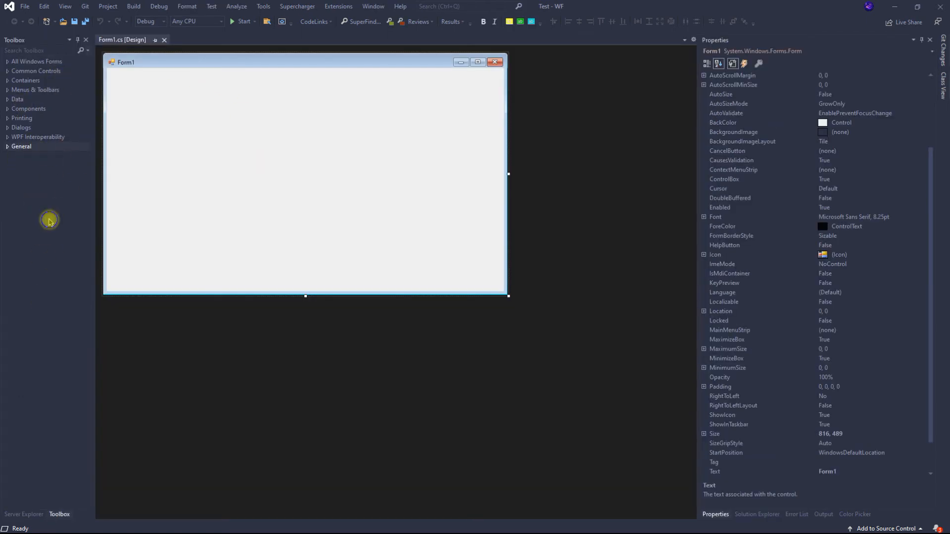
Add a new Toolbox tab named Test.
right_click(50, 221)
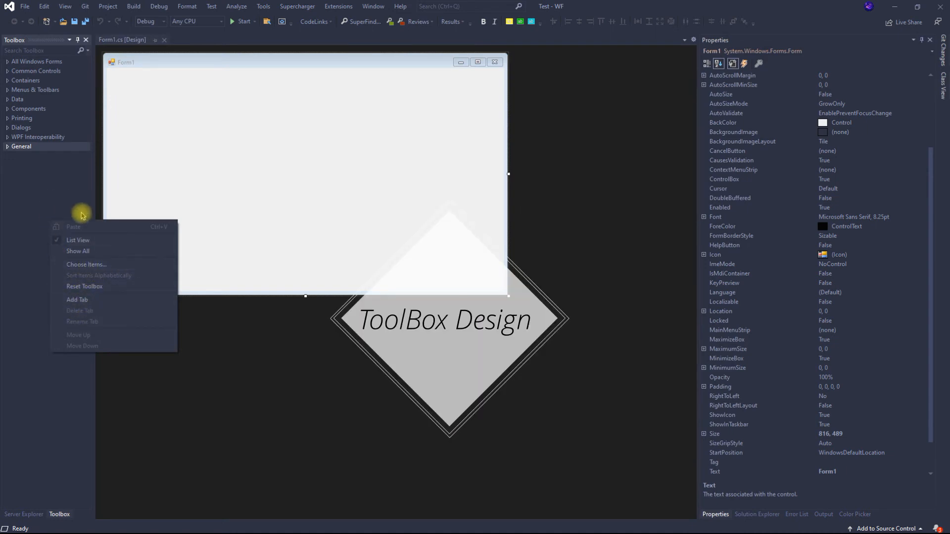
left_click(77, 298)
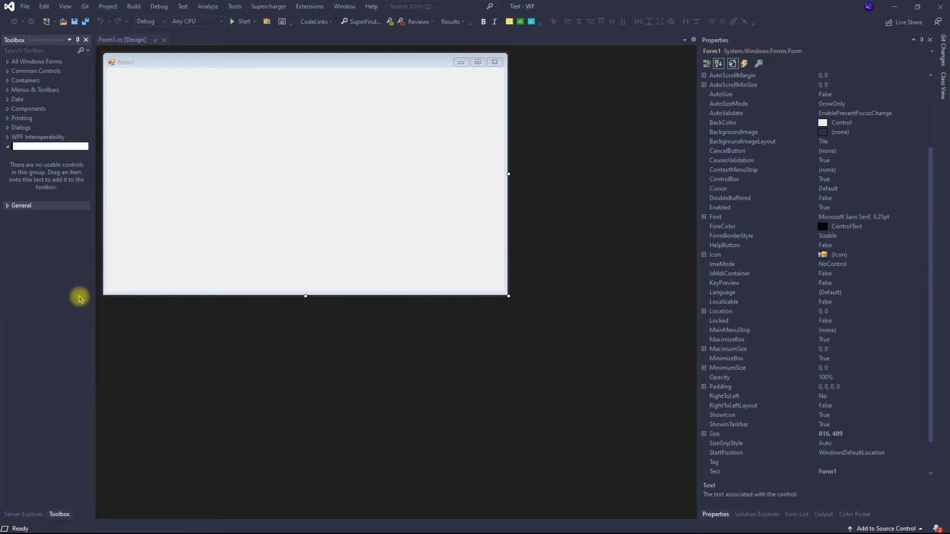
type("Test")
key("Return")
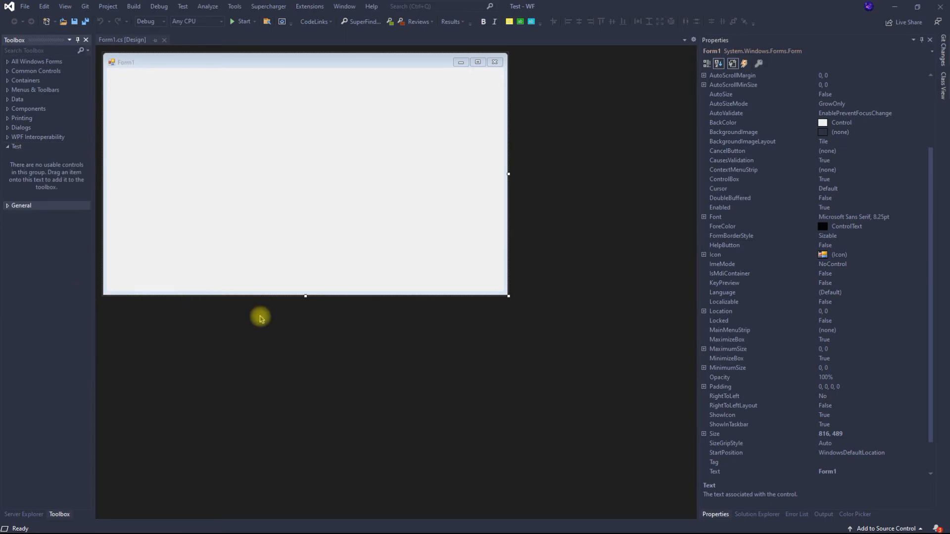
Move the Test tab below the General tab in the Toolbox and expand it.
left_click_drag(21, 144, 21, 206)
left_click_drag(23, 158, 39, 74)
left_click_drag(38, 184, 37, 183)
left_click(10, 156)
Open the Choose Toolbox Items dialog for the Test tab, enlarge it to show all component columns, and reposition it.
right_click(37, 175)
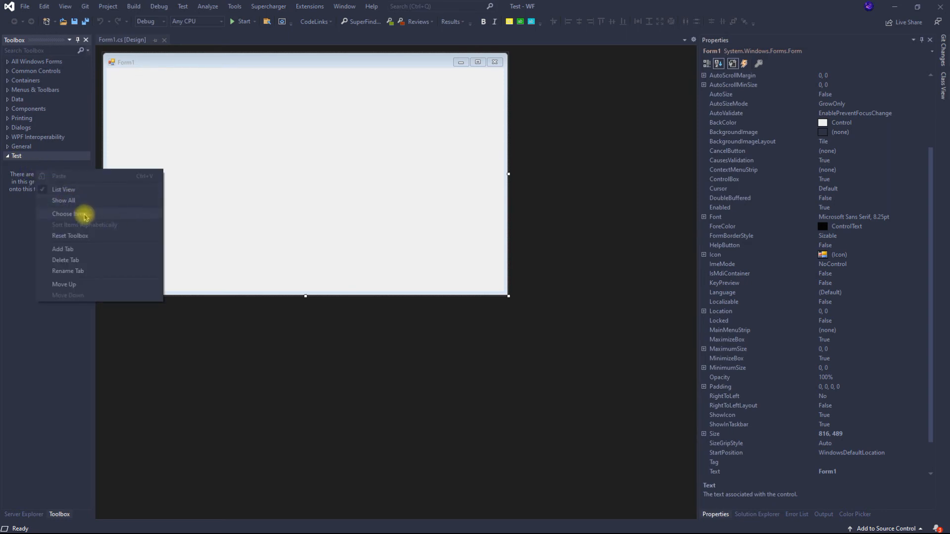
left_click(88, 216)
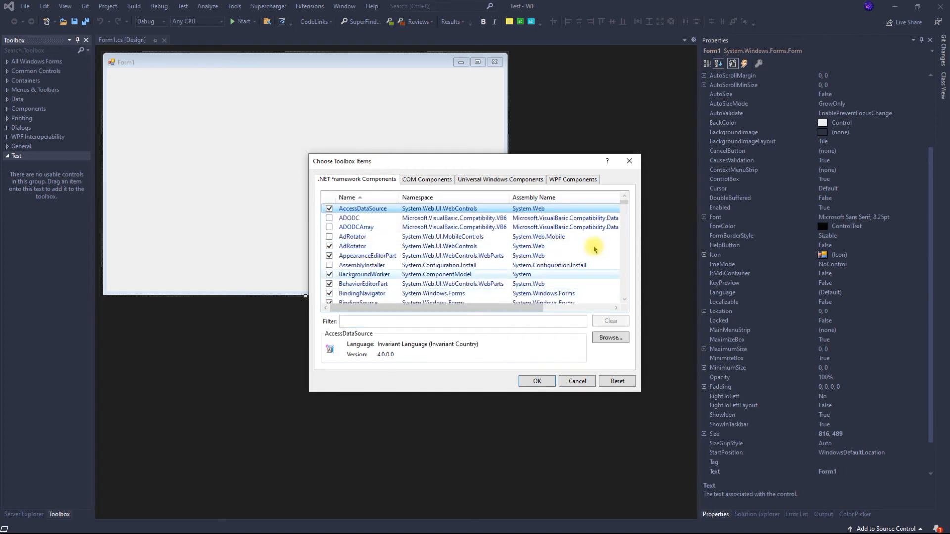
mouse_move(625, 202)
left_mouse_down()
mouse_move(634, 303)
mouse_move(635, 193)
left_mouse_up()
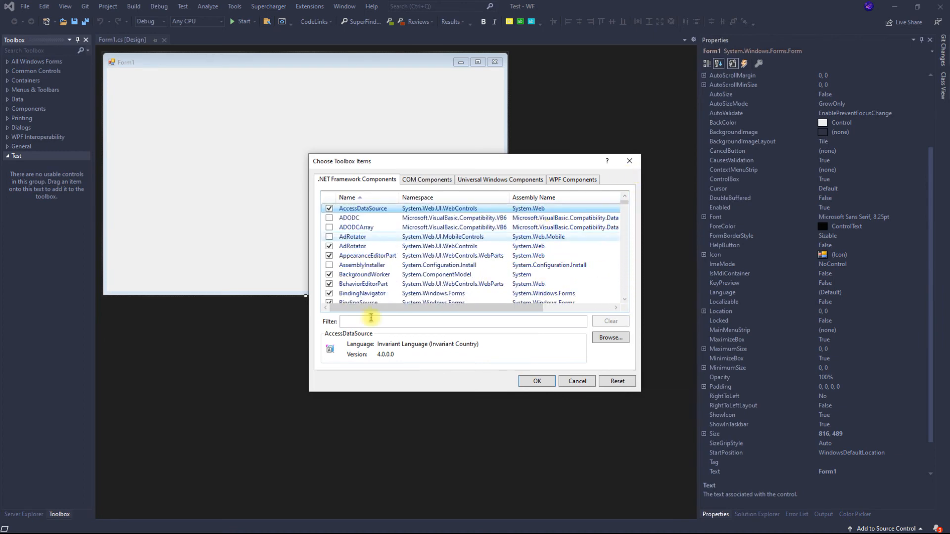
left_click_drag(365, 307, 569, 317)
left_click_drag(641, 394, 797, 485)
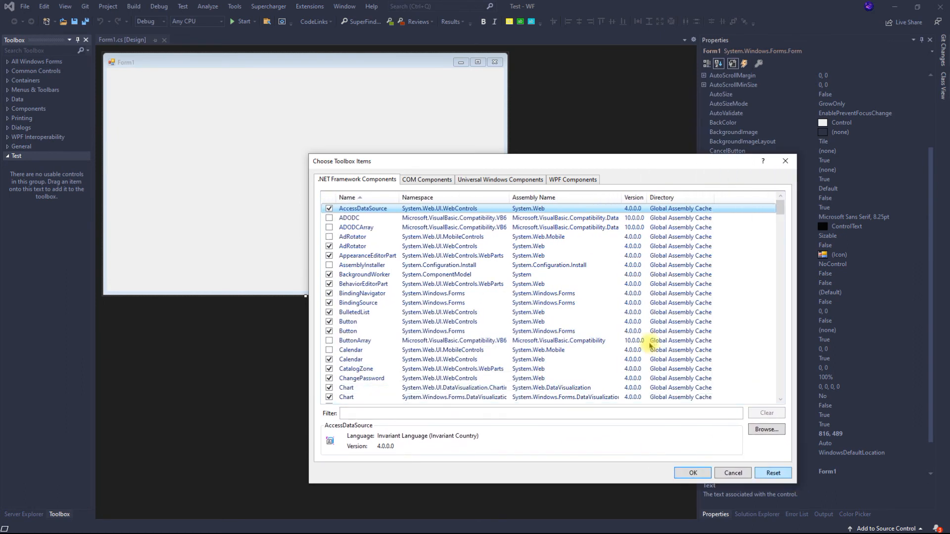
left_click_drag(596, 163, 482, 143)
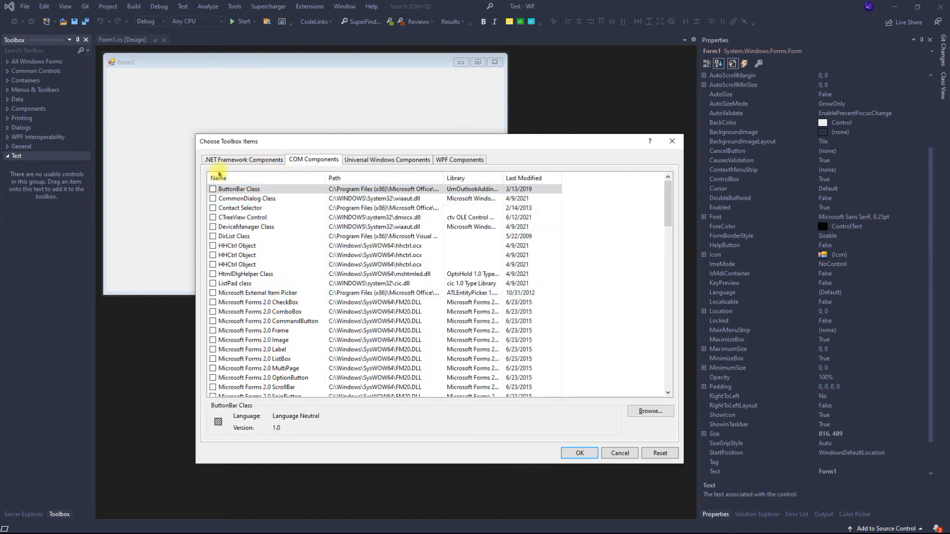
View the Universal Windows and WPF component lists and return to the .NET Framework components.
left_click(354, 159)
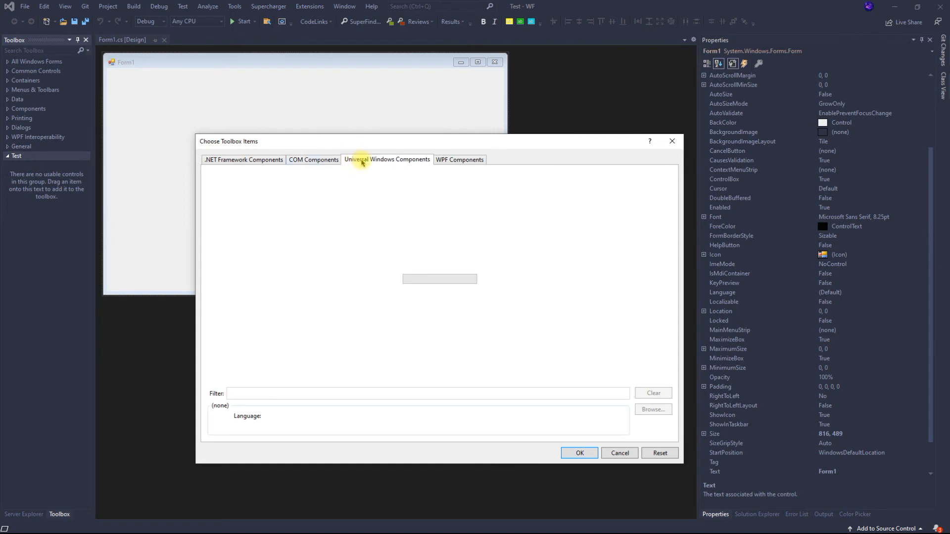
left_click(451, 161)
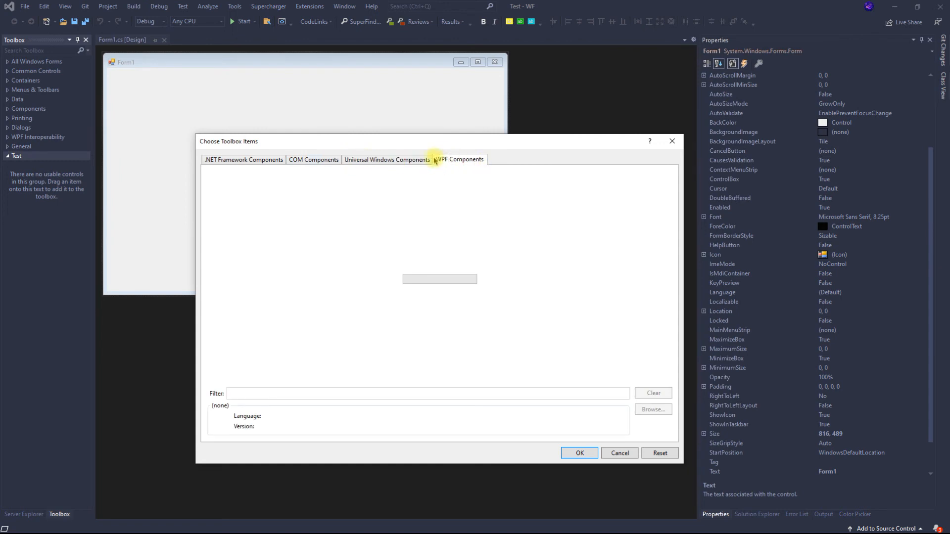
left_click(284, 161)
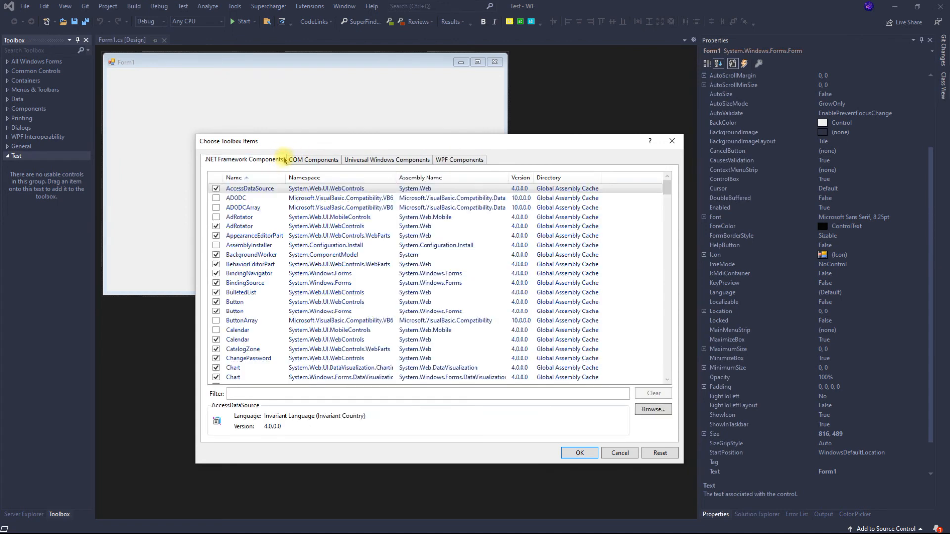
Add the ButtonArray and System.Web.UI.MobileControls Calendar components to the Test tab, and place a ButtonArray on Form1.
left_click(216, 322)
left_click(217, 331)
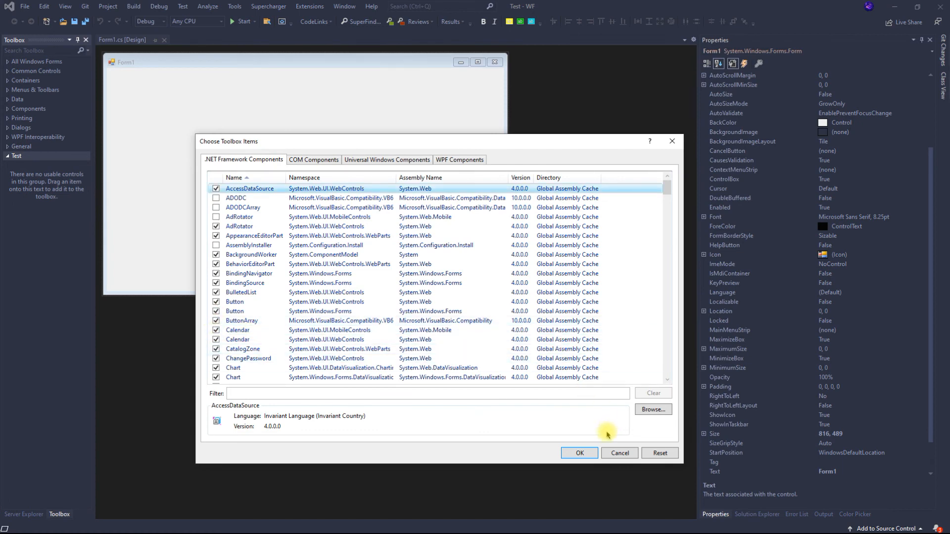
left_click(577, 455)
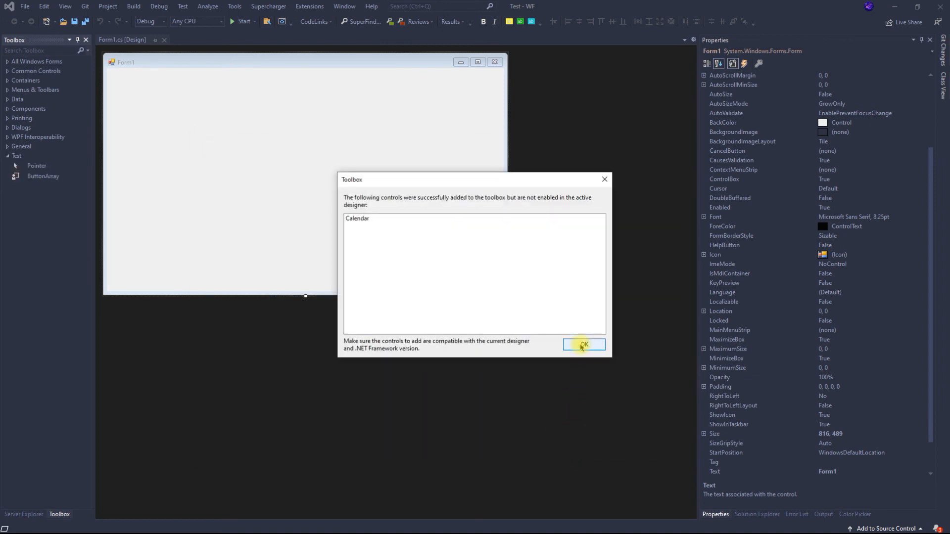
left_click(583, 345)
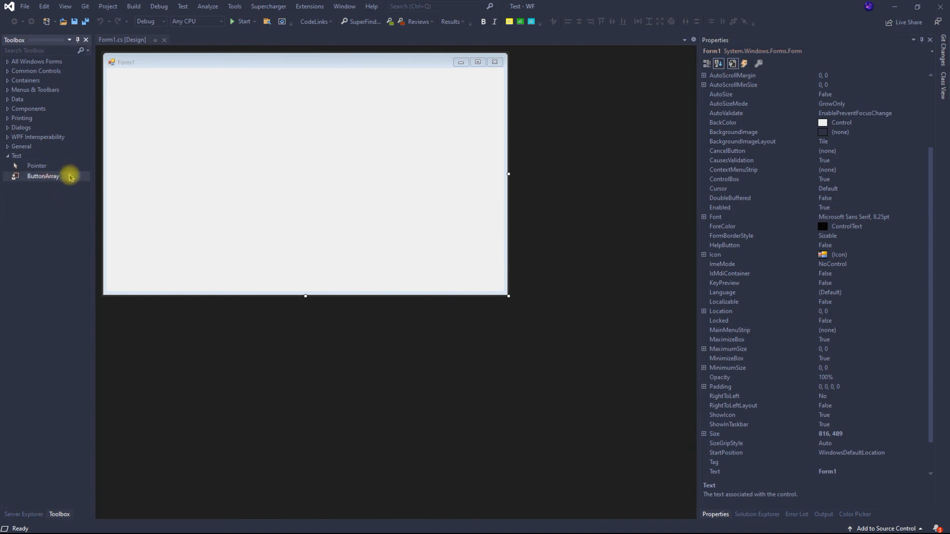
left_click(146, 118)
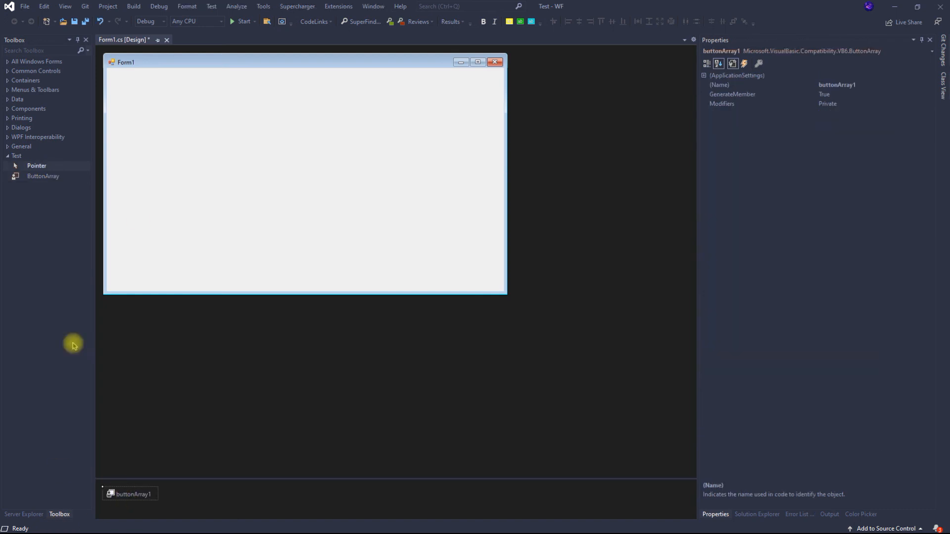
Expand the Containers group and move FlowLayoutPanel from it into the Test tab below ButtonArray.
left_click(18, 80)
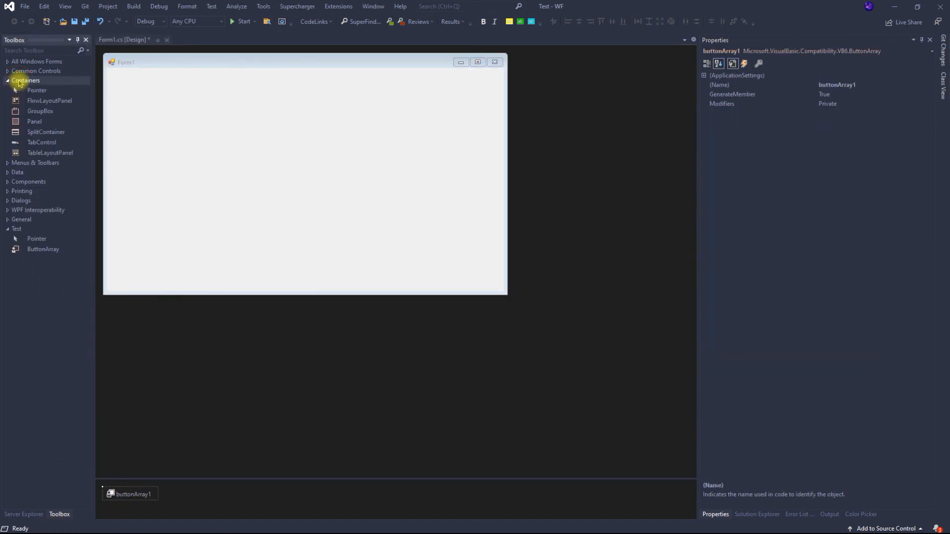
left_click(38, 100)
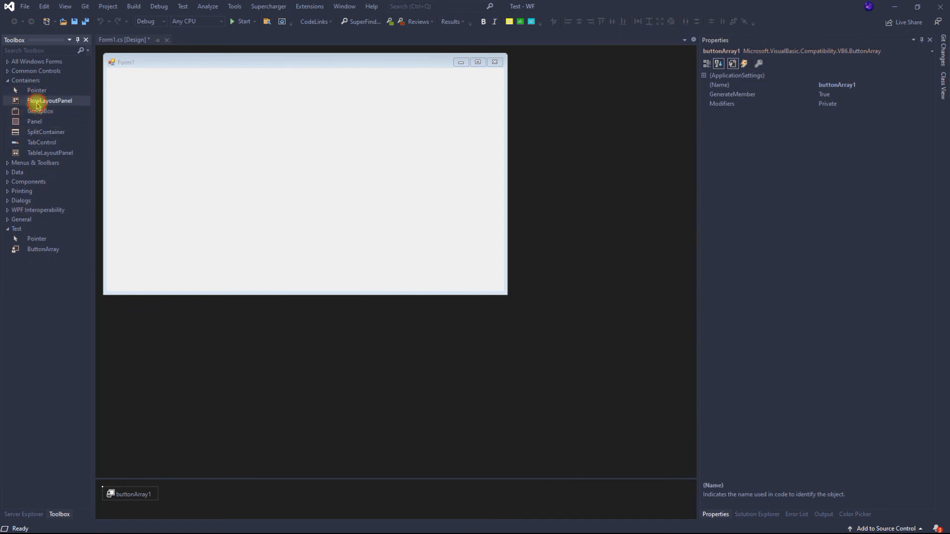
left_click_drag(37, 266, 39, 250)
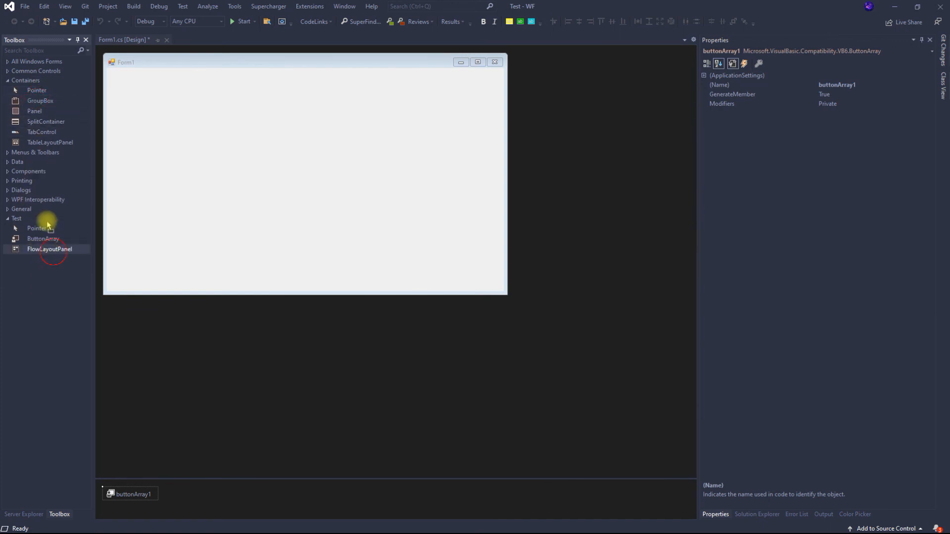
Move FlowLayoutPanel back to the Containers group below Panel, and place a FlowLayoutPanel on Form1 at about location 161, 107.
left_click_drag(51, 118, 52, 119)
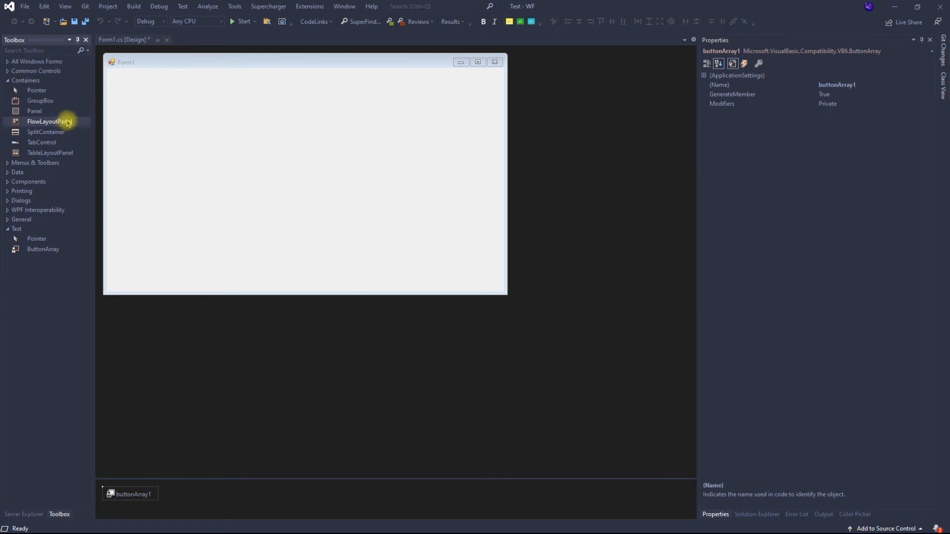
left_click(218, 120)
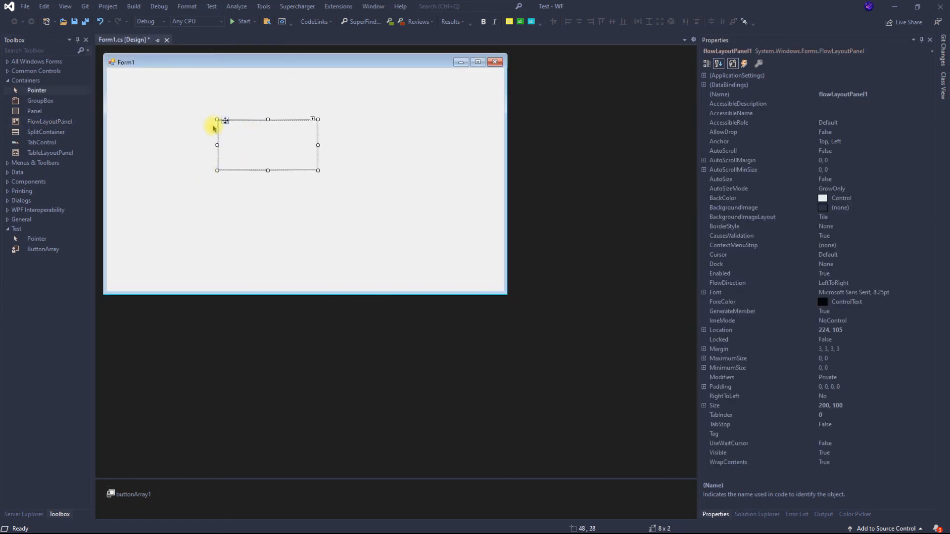
left_click_drag(224, 121, 193, 121)
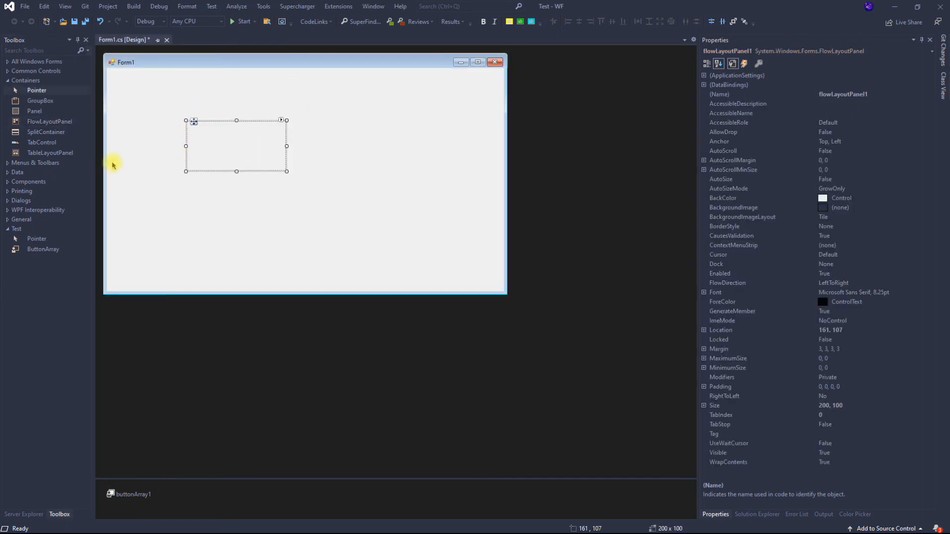
left_click_drag(363, 240, 151, 64)
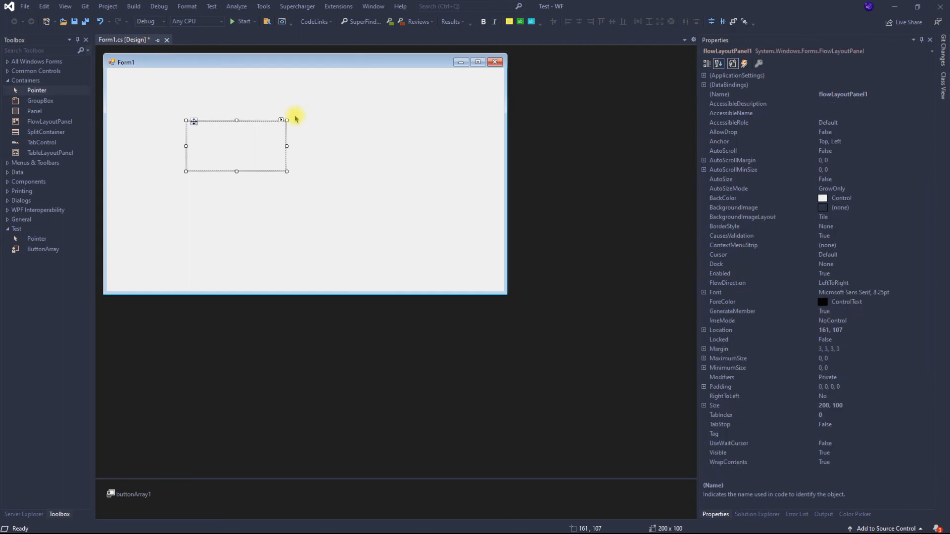
Delete the FlowLayoutPanel and the buttonArray1 component from Form1.
key("Delete")
left_click(126, 494)
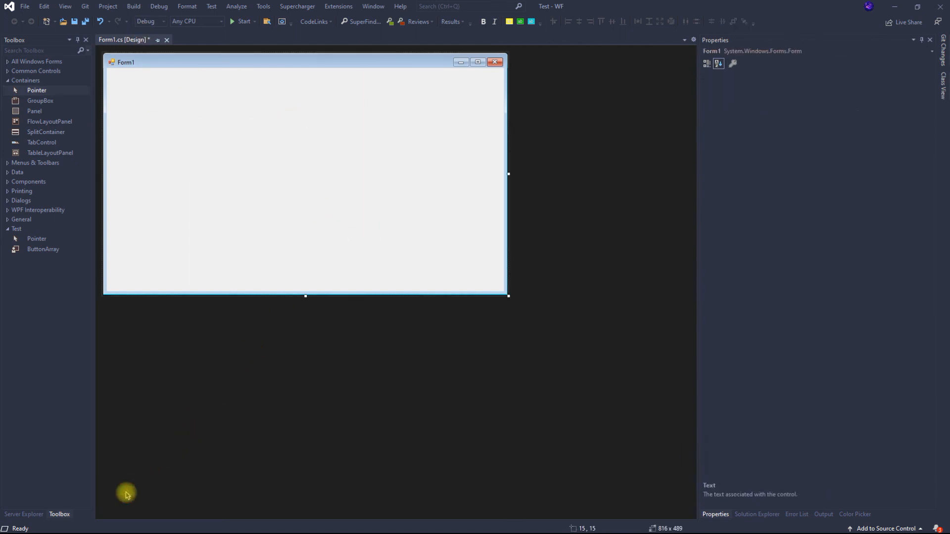
Collapse the Containers group and set the Toolbox window to auto-hide.
left_click(8, 80)
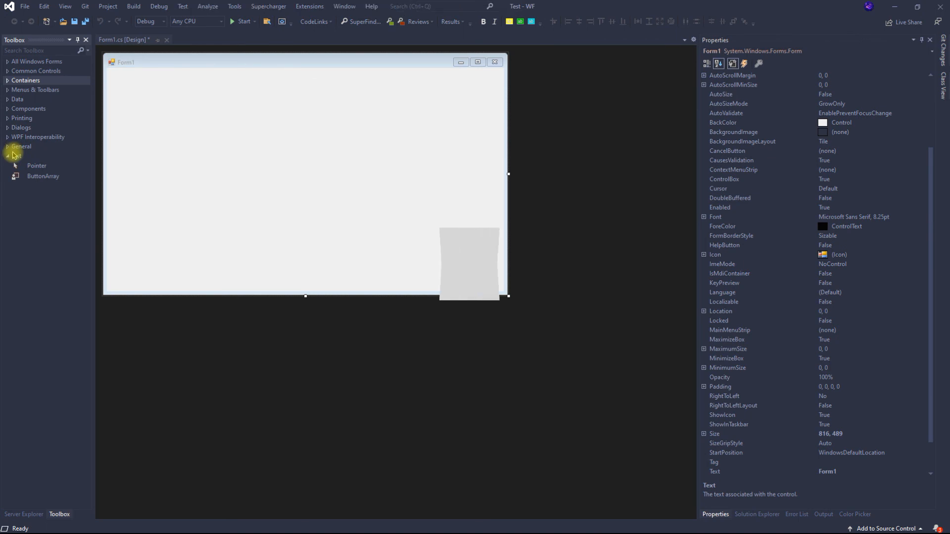
left_click(78, 40)
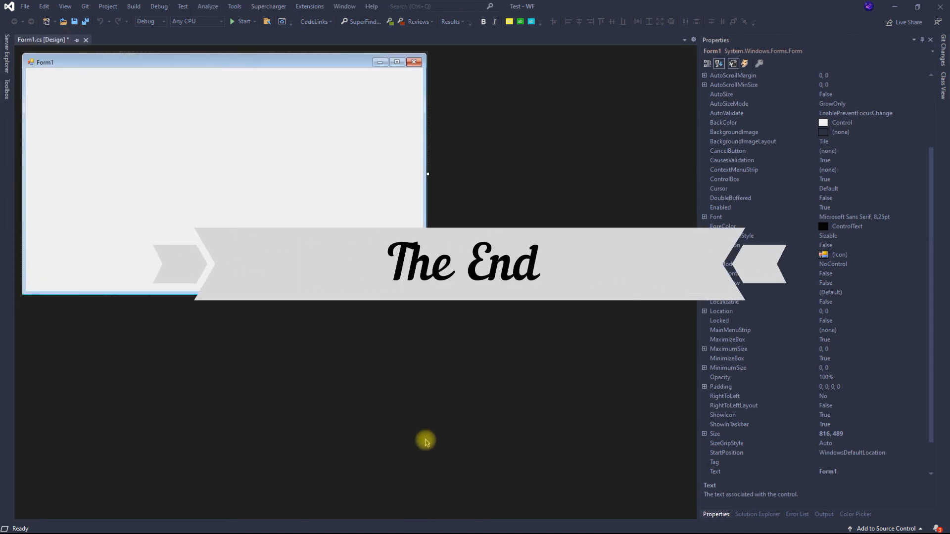